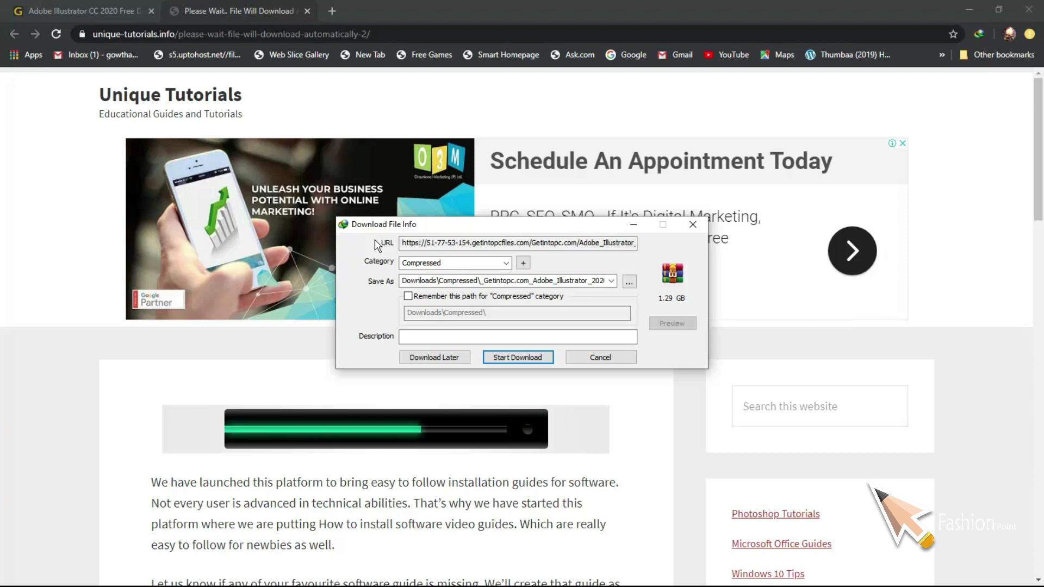
Minimize the download dialog and browser, and open the ADOBE folder inside SOFT WARE on the SOFTWARE (F:) drive.
{"action": "left_click", "coordinate": [633, 224]}
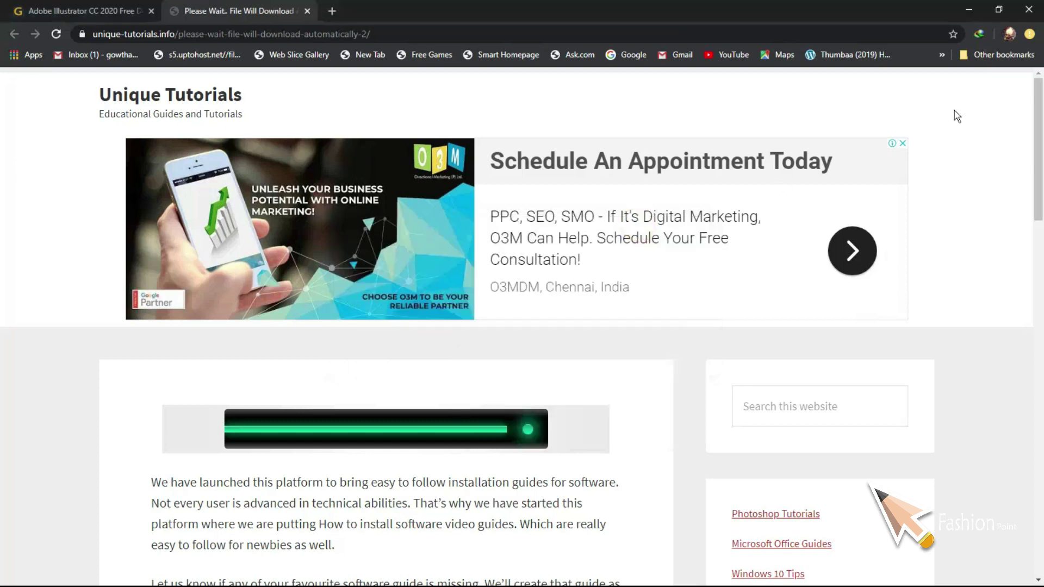
{"action": "left_click", "coordinate": [974, 9]}
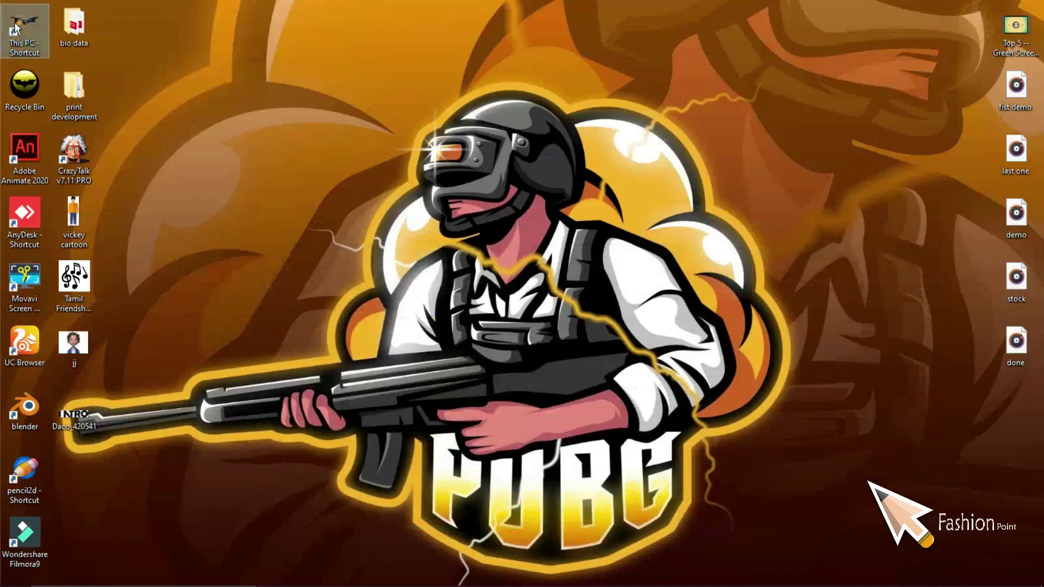
{"action": "double_click", "coordinate": [18, 27]}
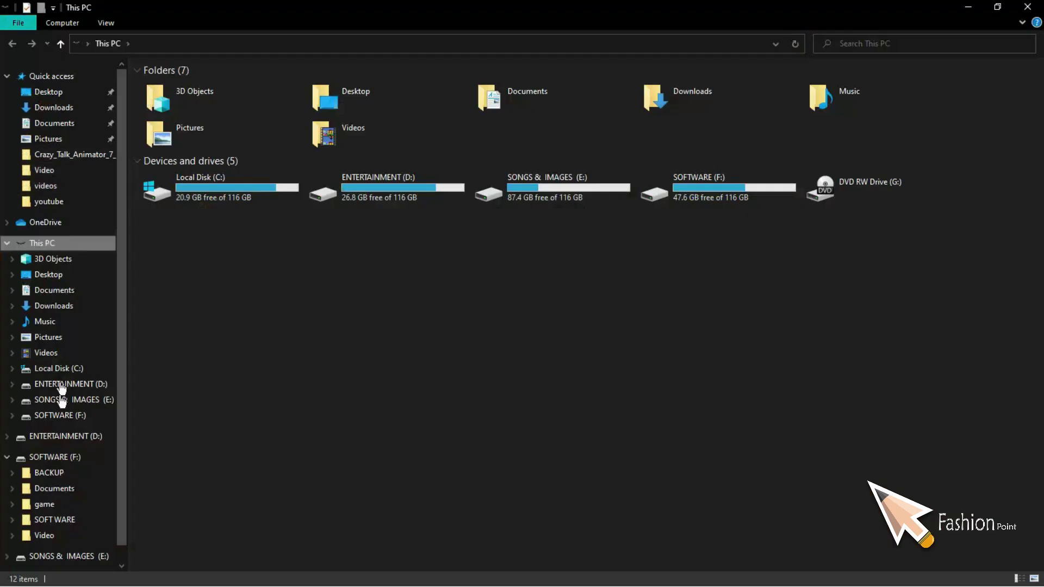
{"action": "left_click", "coordinate": [61, 415]}
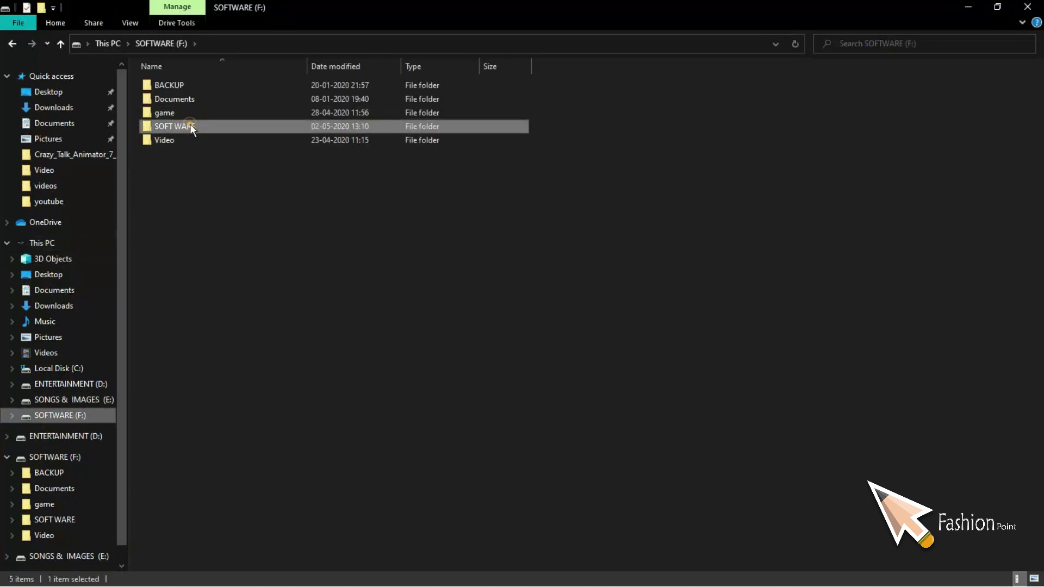
{"action": "double_click", "coordinate": [191, 124]}
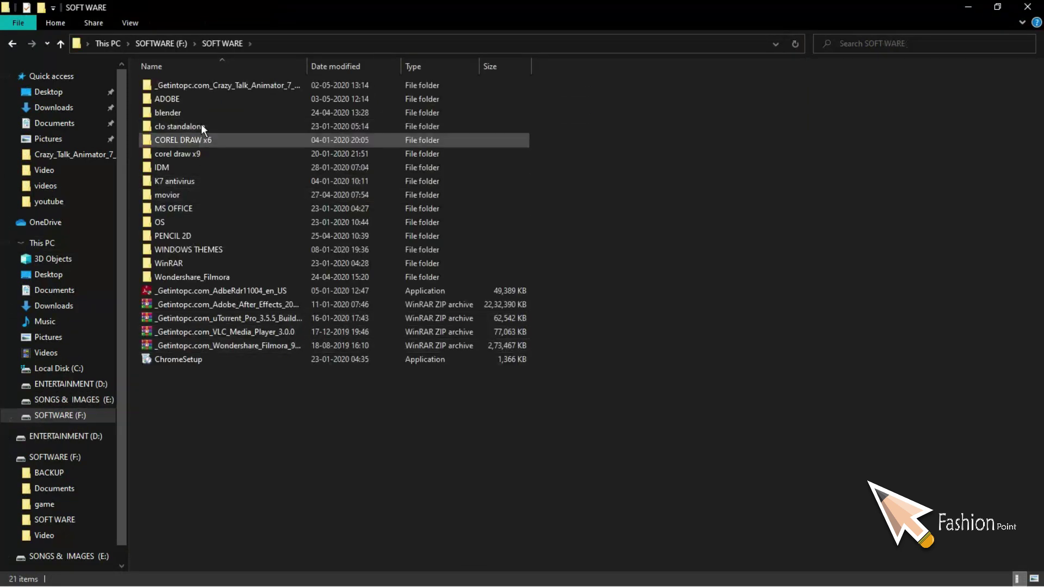
{"action": "double_click", "coordinate": [204, 101]}
Try to extract the ILLUSTATOR CC 2020 archive into a folder of the same name.
{"action": "left_click", "coordinate": [188, 209]}
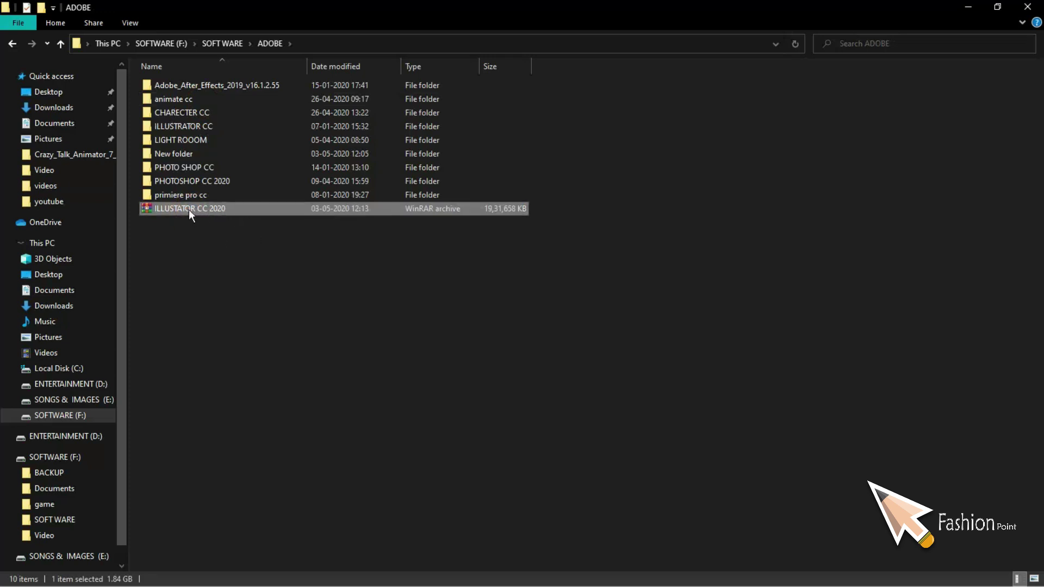
{"action": "right_click", "coordinate": [188, 209]}
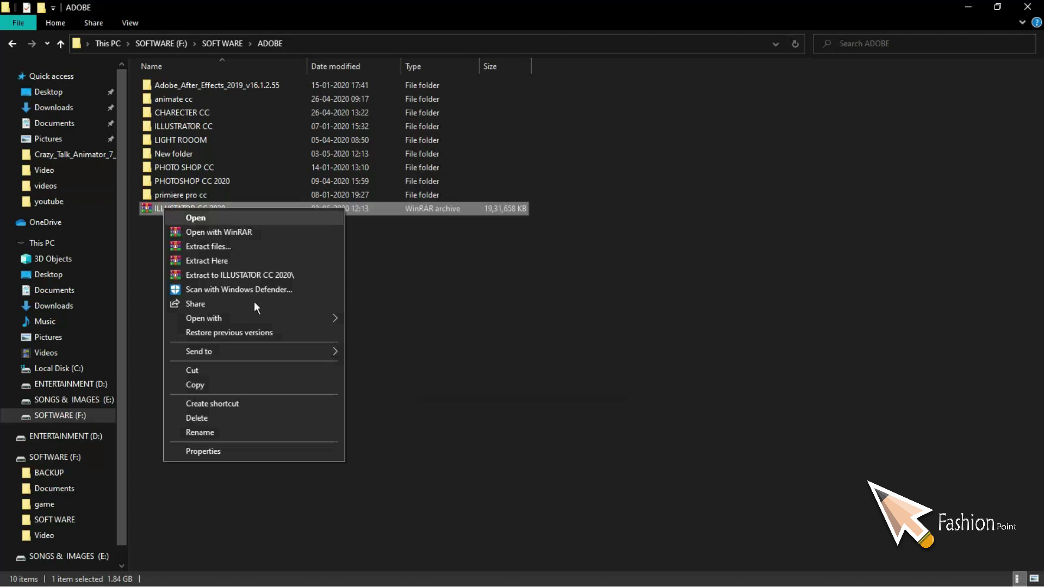
{"action": "left_click", "coordinate": [317, 275]}
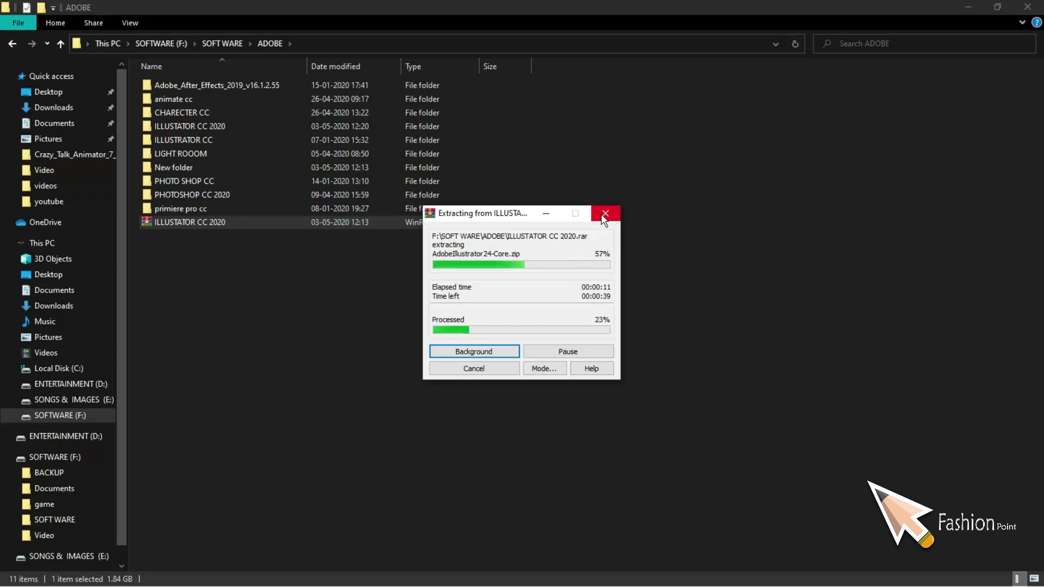
{"action": "left_click", "coordinate": [602, 214]}
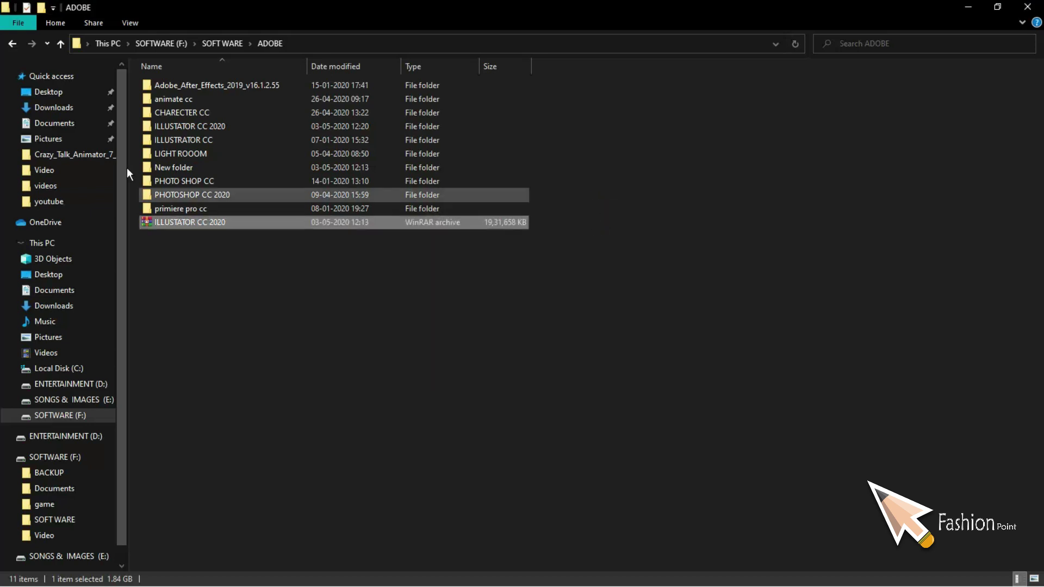
Try to install Adobe Illustrator 2020 in English (North America) by running Set-up from the ILLUSTRATOR CC folder.
{"action": "double_click", "coordinate": [243, 135]}
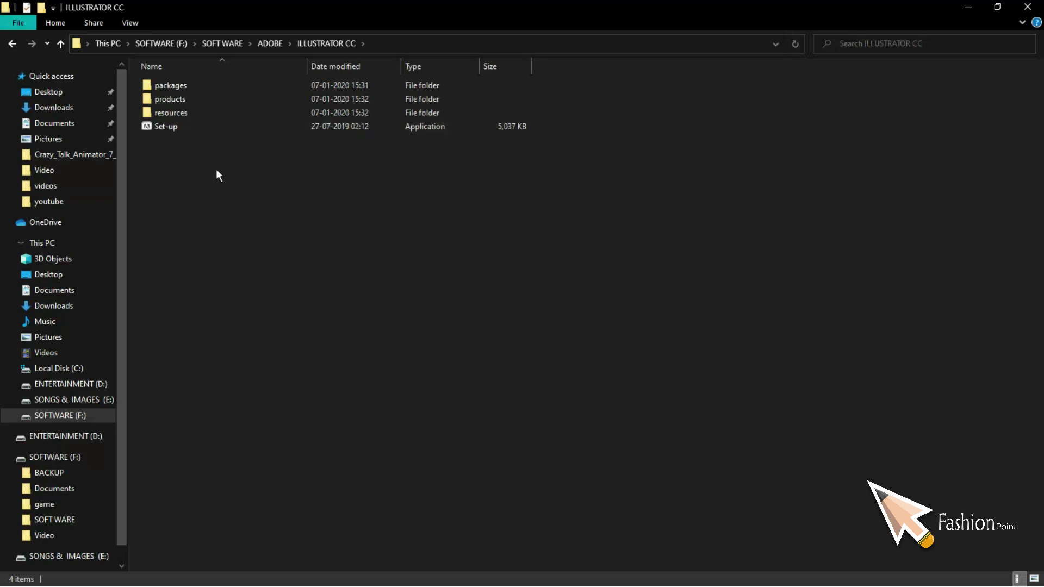
{"action": "double_click", "coordinate": [183, 127]}
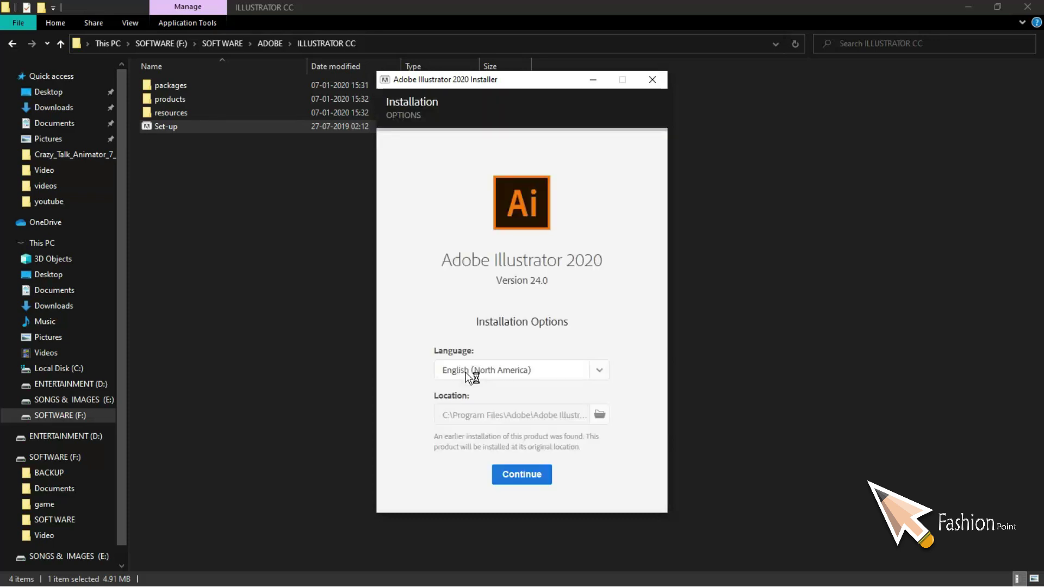
{"action": "left_click", "coordinate": [513, 483]}
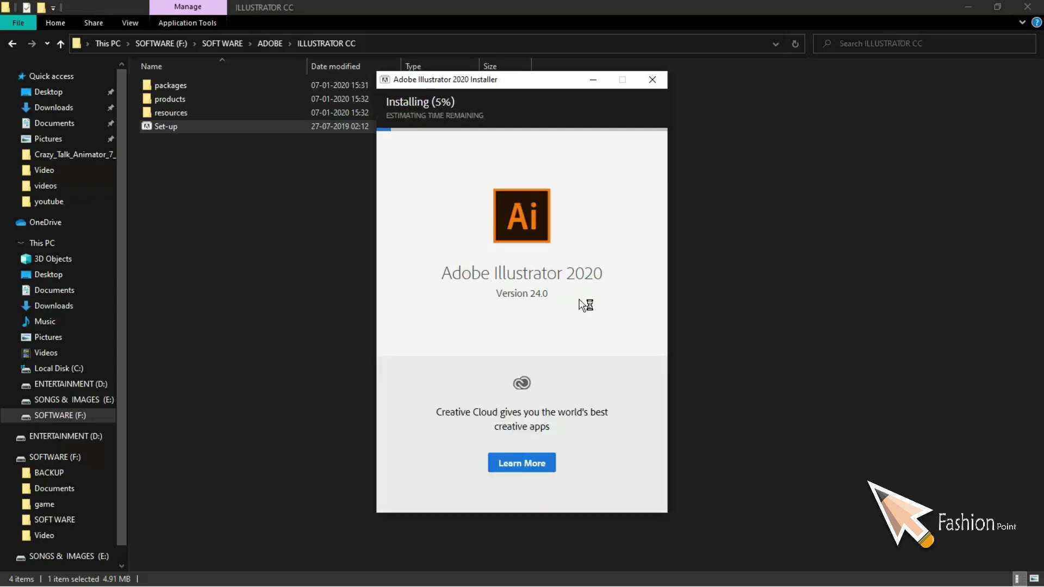
{"action": "left_click", "coordinate": [654, 79]}
{"action": "left_click", "coordinate": [466, 353]}
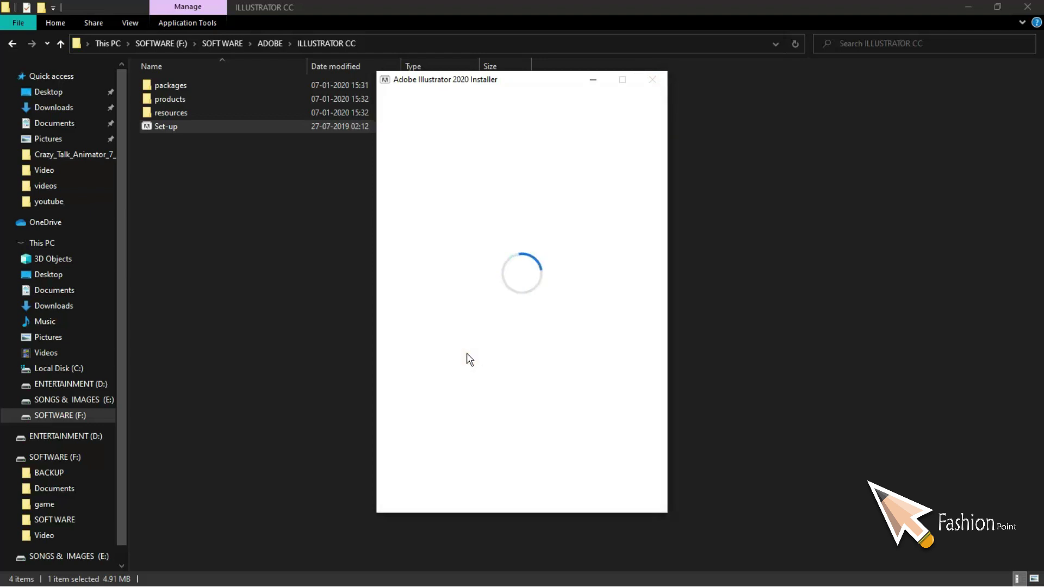
{"action": "left_click", "coordinate": [533, 248]}
Refresh the desktop and launch Adobe Illustrator 2020 from the installed programs.
{"action": "left_click", "coordinate": [968, 10]}
{"action": "right_click", "coordinate": [471, 168]}
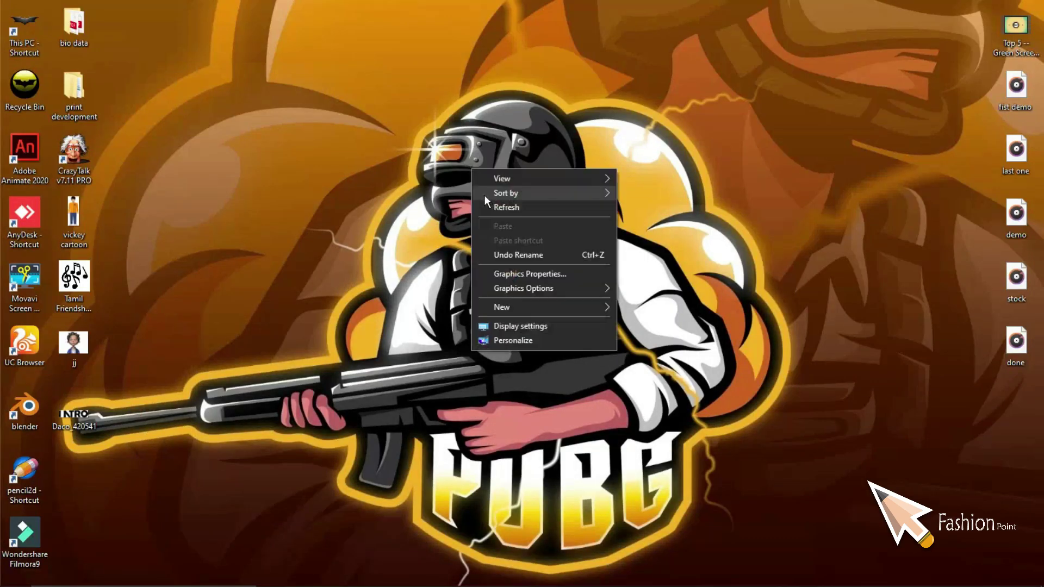
{"action": "left_click", "coordinate": [487, 203]}
{"action": "left_click", "coordinate": [13, 578]}
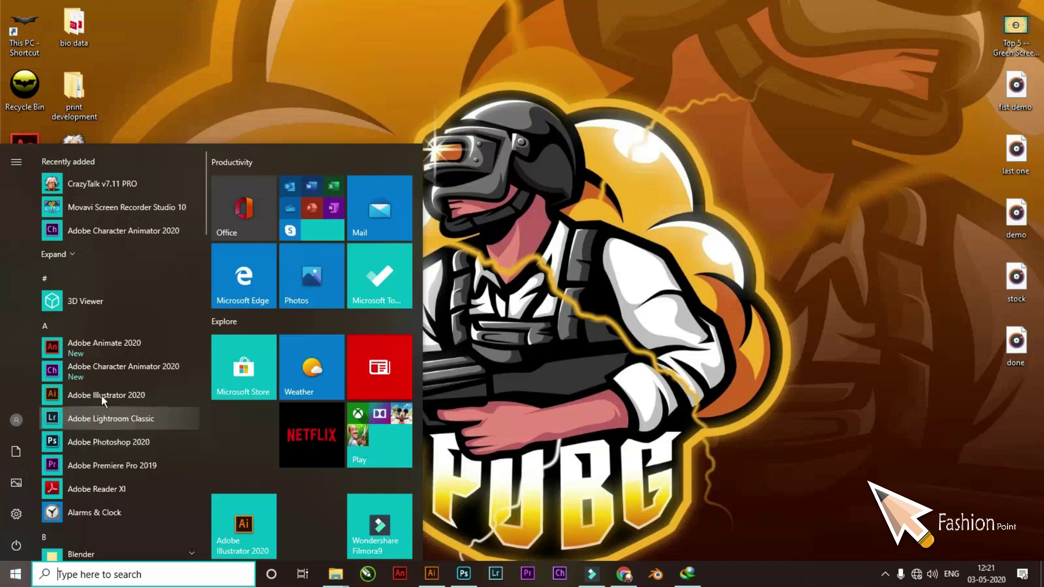
{"action": "left_click", "coordinate": [135, 393]}
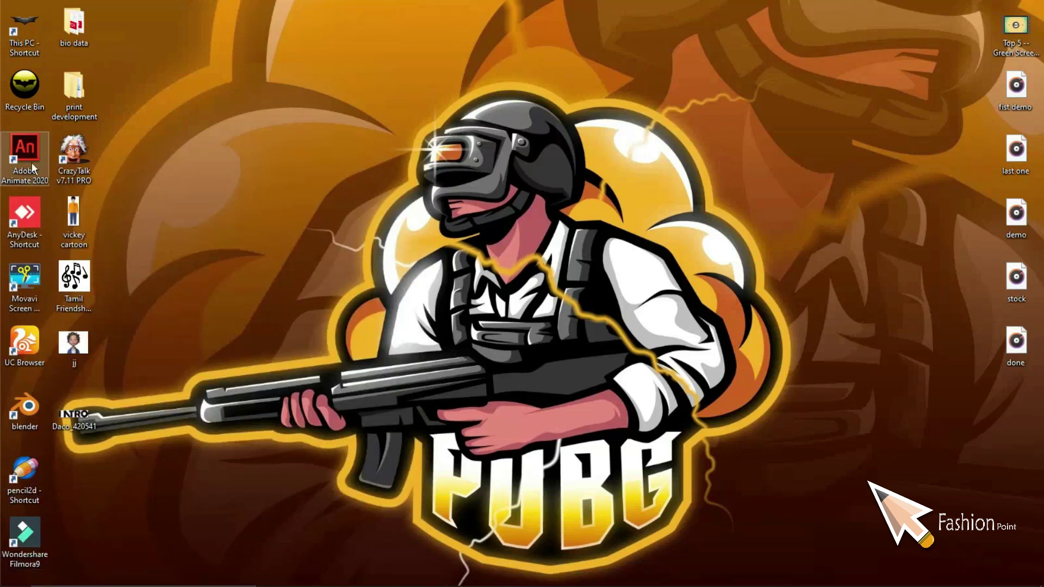
{"action": "right_click", "coordinate": [248, 185]}
{"action": "left_click", "coordinate": [15, 574]}
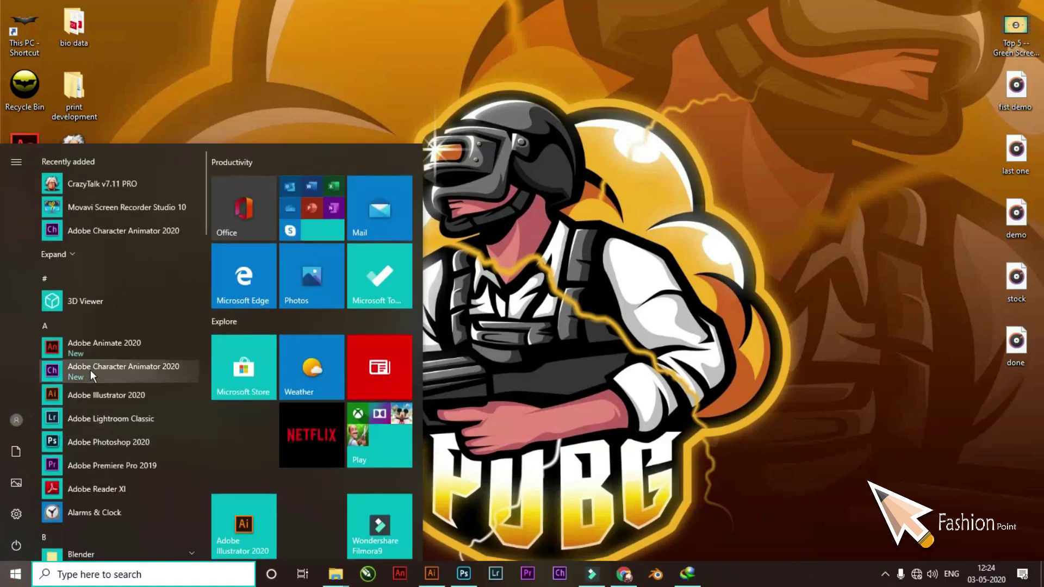
{"action": "left_click", "coordinate": [98, 386]}
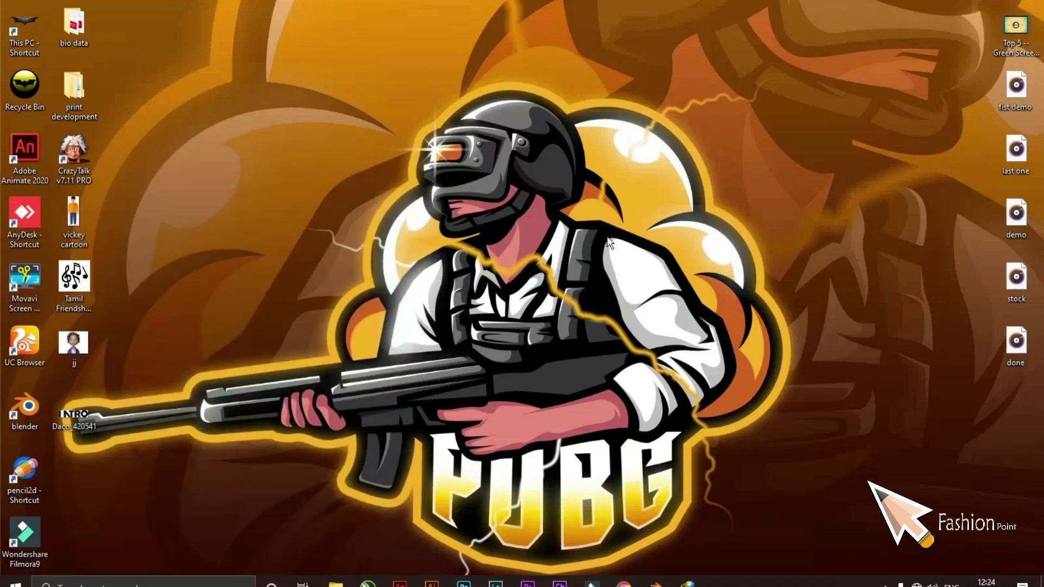
Search Windows for "FIRE" and open Windows Defender Firewall.
{"action": "left_click", "coordinate": [67, 573]}
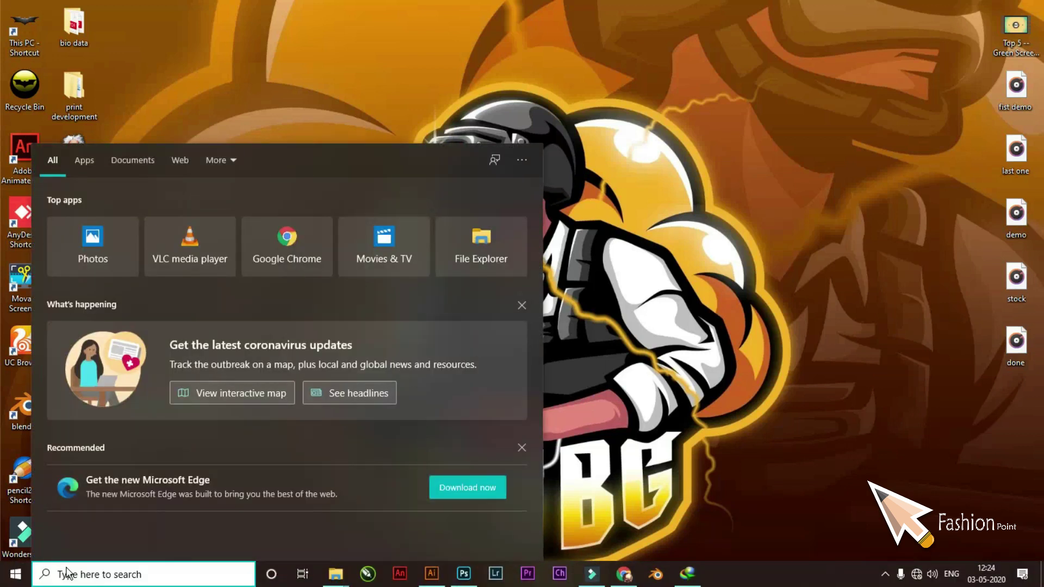
{"action": "type", "text": "FIR"}
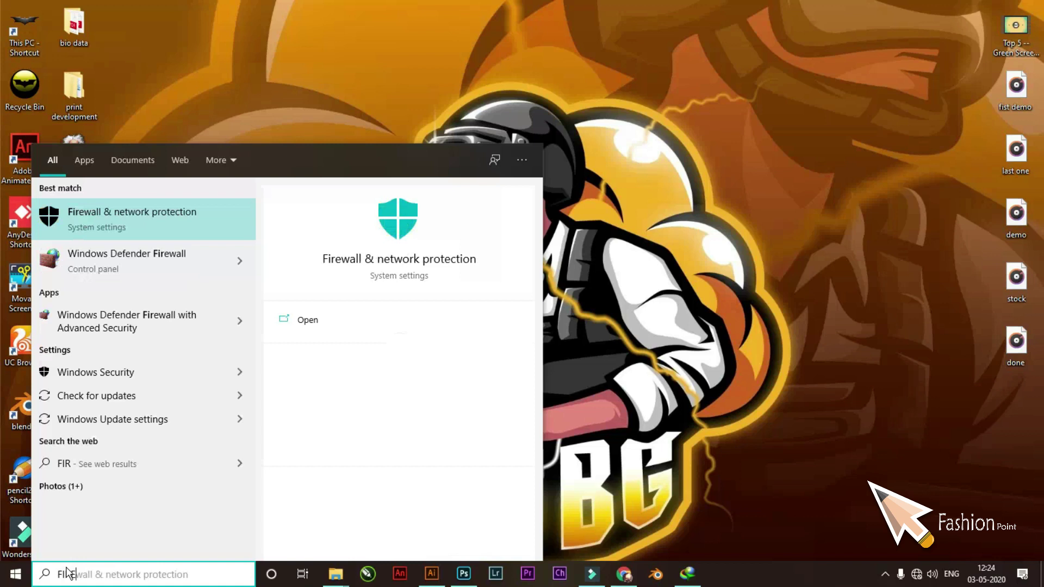
{"action": "type", "text": "E"}
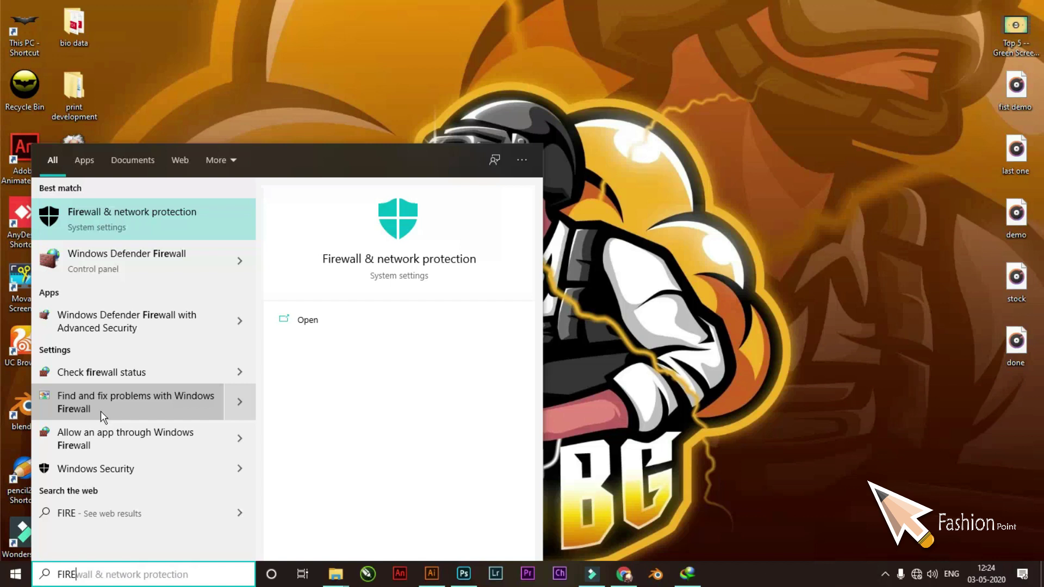
{"action": "left_click", "coordinate": [118, 213]}
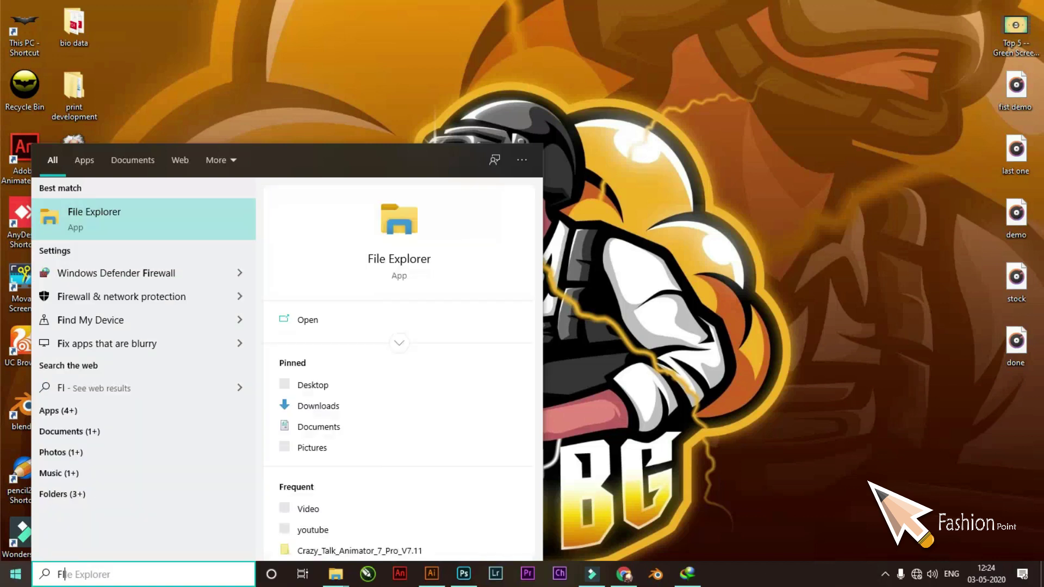
{"action": "type", "text": "RE"}
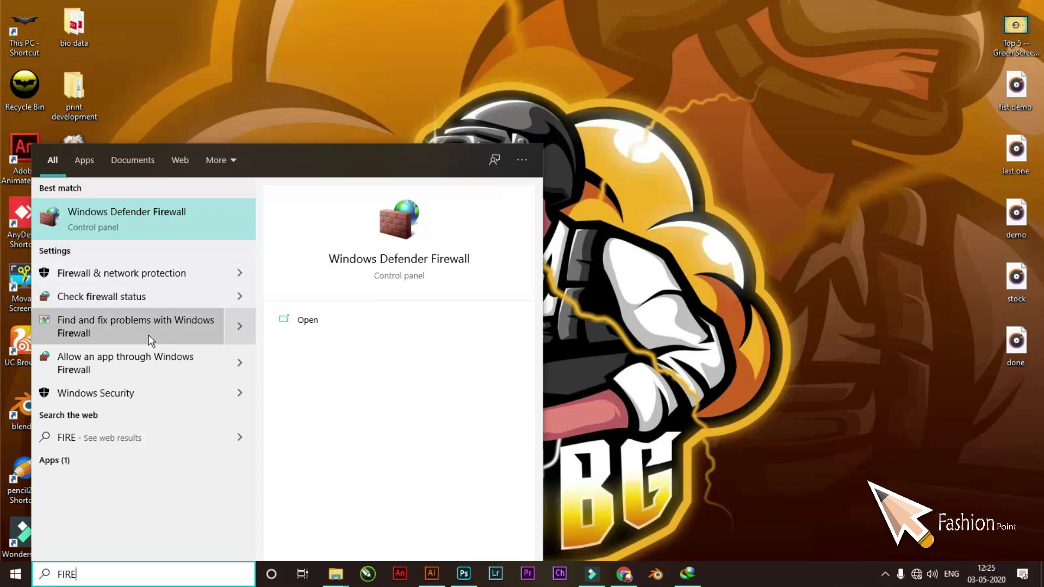
{"action": "left_click", "coordinate": [153, 214]}
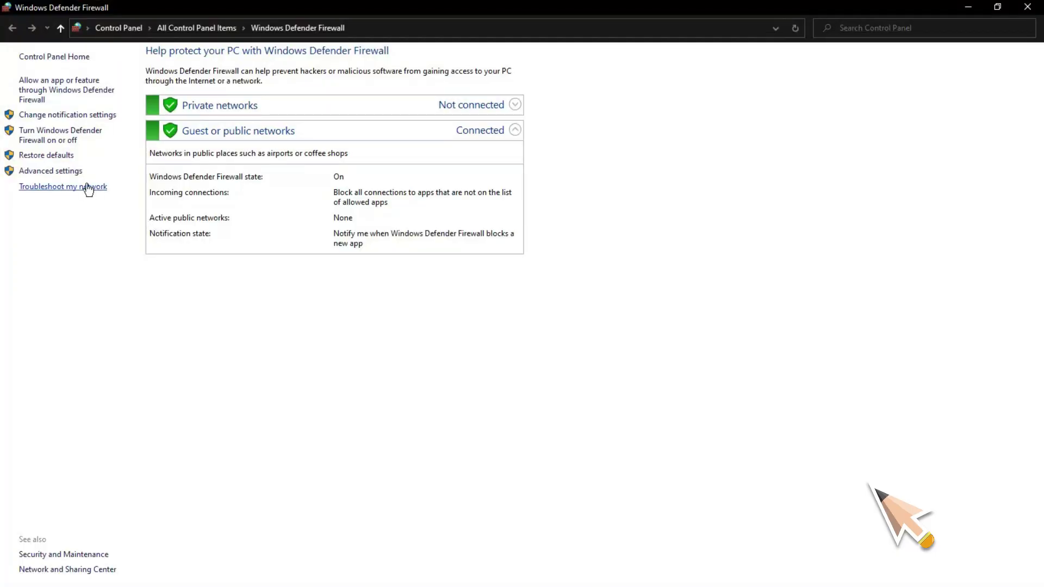
Open the firewall's advanced settings and review the list of Inbound Rules.
{"action": "left_click", "coordinate": [76, 174]}
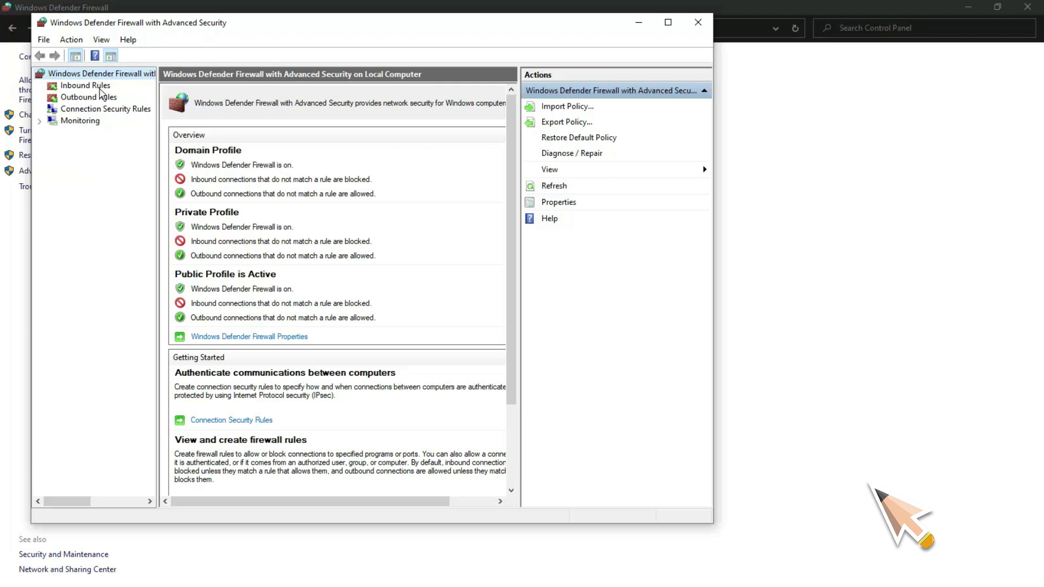
{"action": "left_click", "coordinate": [100, 89]}
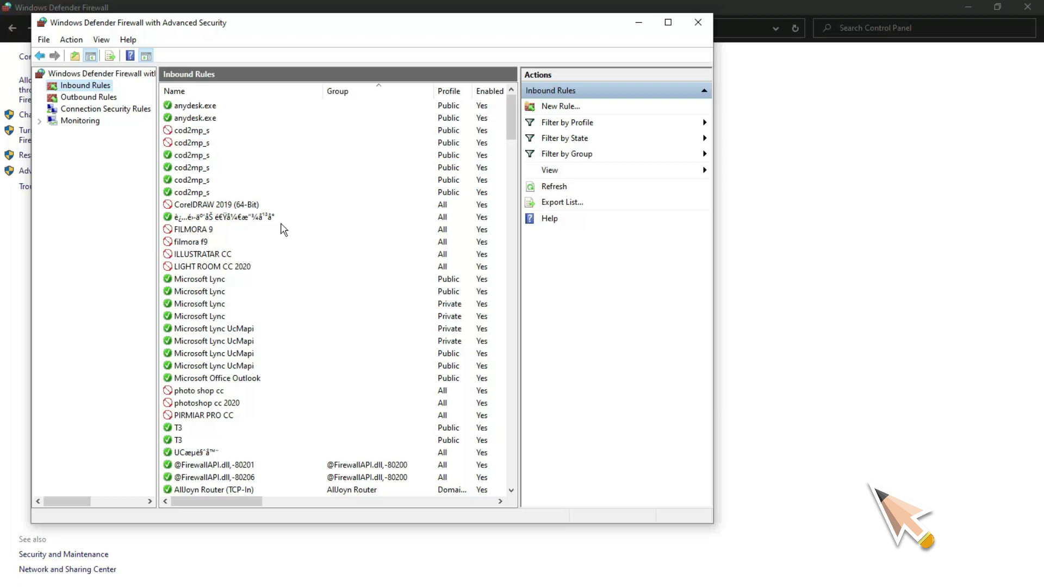
{"action": "scroll", "coordinate": [282, 227], "scroll_direction": "down", "scroll_amount": 1}
{"action": "scroll", "coordinate": [270, 286], "scroll_direction": "down", "scroll_amount": 1}
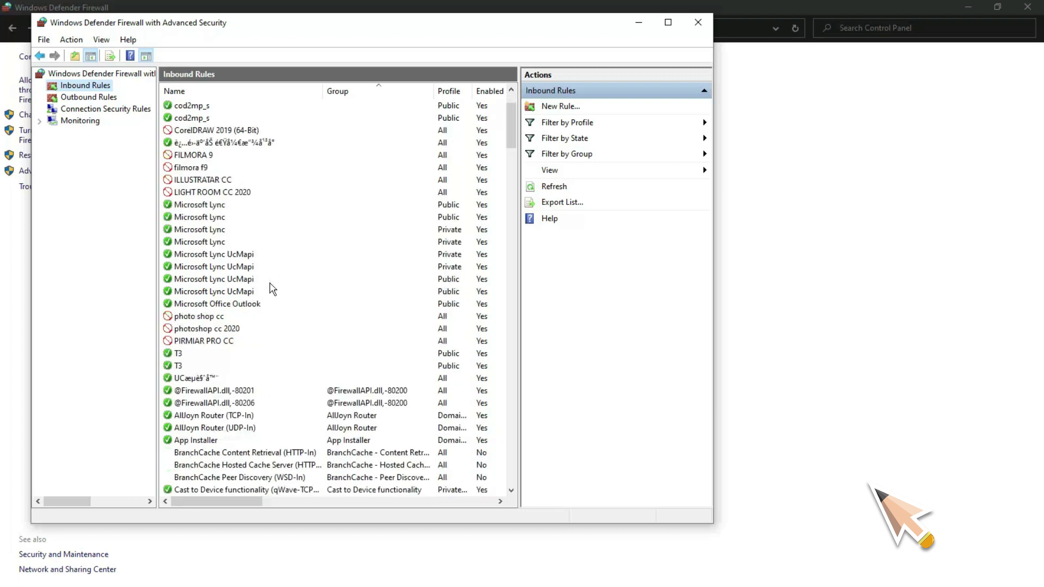
{"action": "scroll", "coordinate": [272, 319], "scroll_direction": "down", "scroll_amount": 4}
{"action": "scroll", "coordinate": [272, 319], "scroll_direction": "up", "scroll_amount": 4}
{"action": "scroll", "coordinate": [272, 319], "scroll_direction": "up", "scroll_amount": 1}
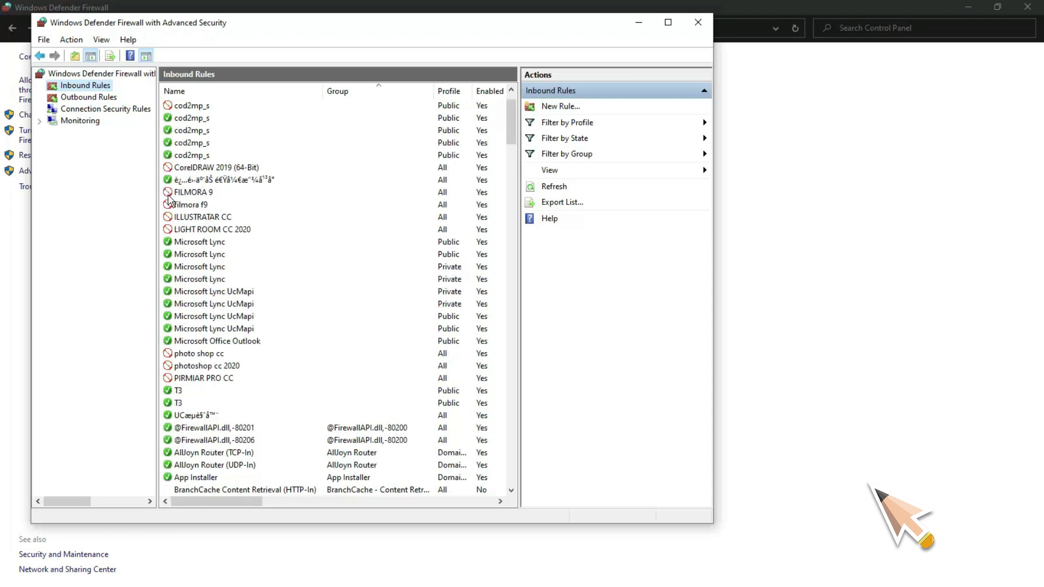
Start a new inbound rule with Custom as the rule type.
{"action": "left_click", "coordinate": [565, 107]}
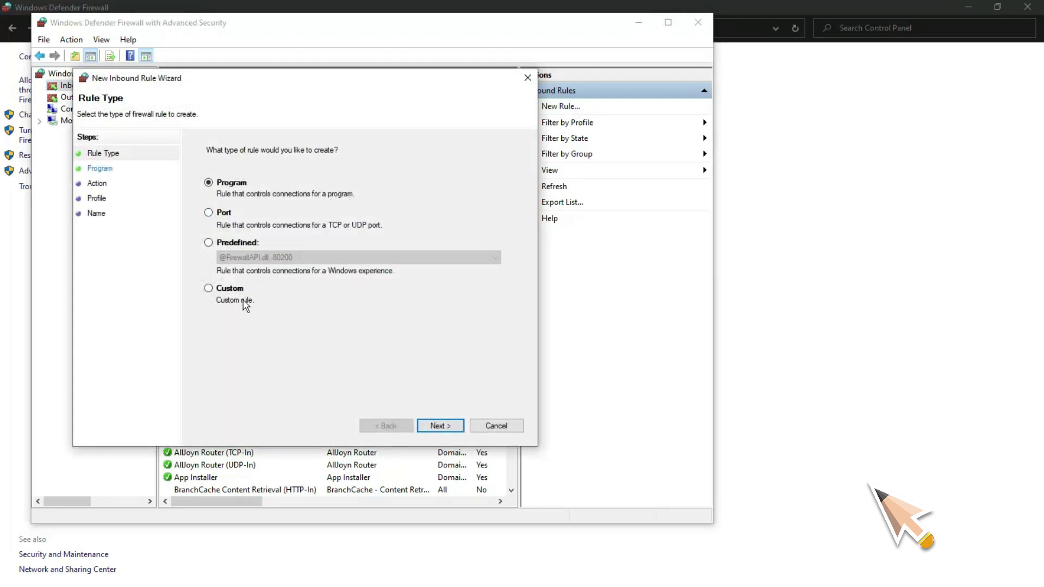
{"action": "left_click", "coordinate": [211, 297]}
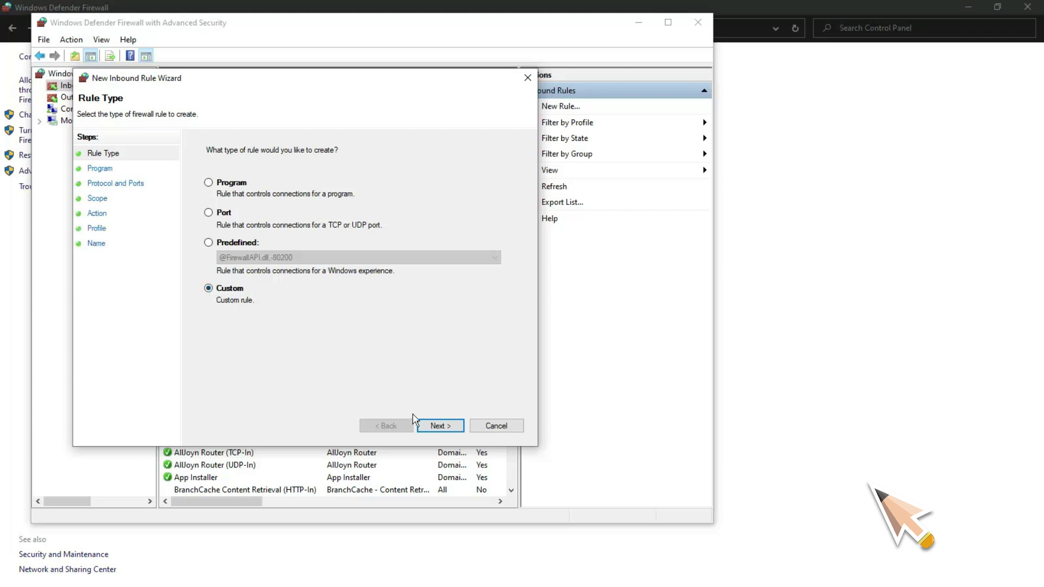
{"action": "left_click", "coordinate": [440, 425]}
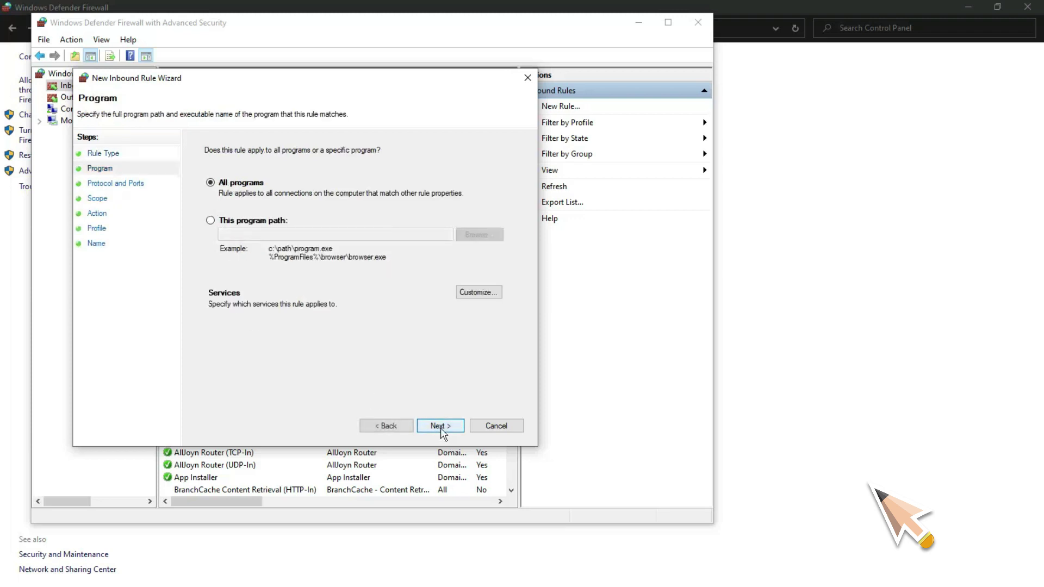
Limit the rule to the specific program path F:\SOFT WARE\ADOBE\ILLUSTRATOR CC\Set-up.exe and accept it.
{"action": "left_click", "coordinate": [212, 222]}
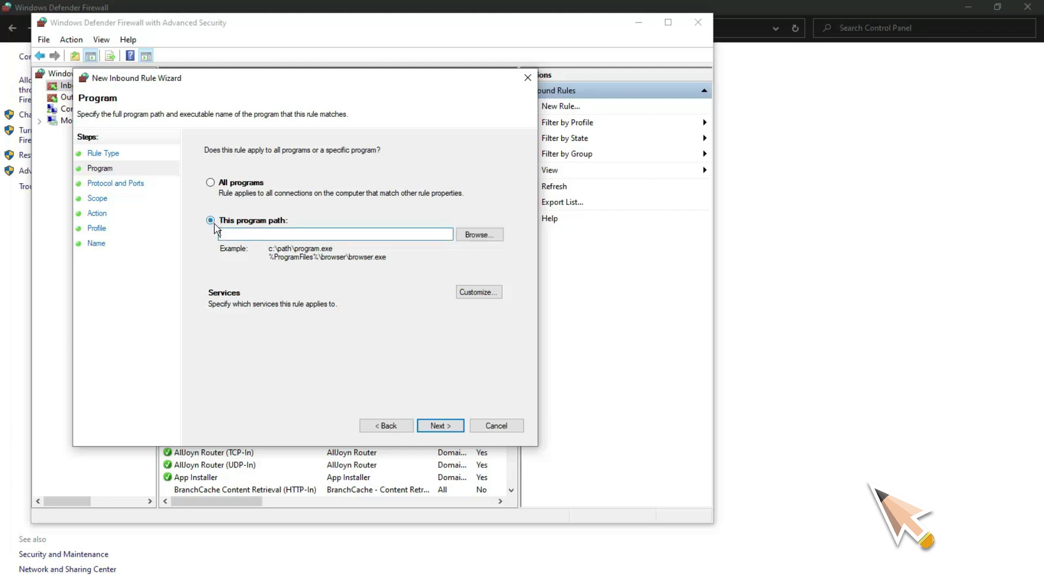
{"action": "left_click", "coordinate": [482, 237]}
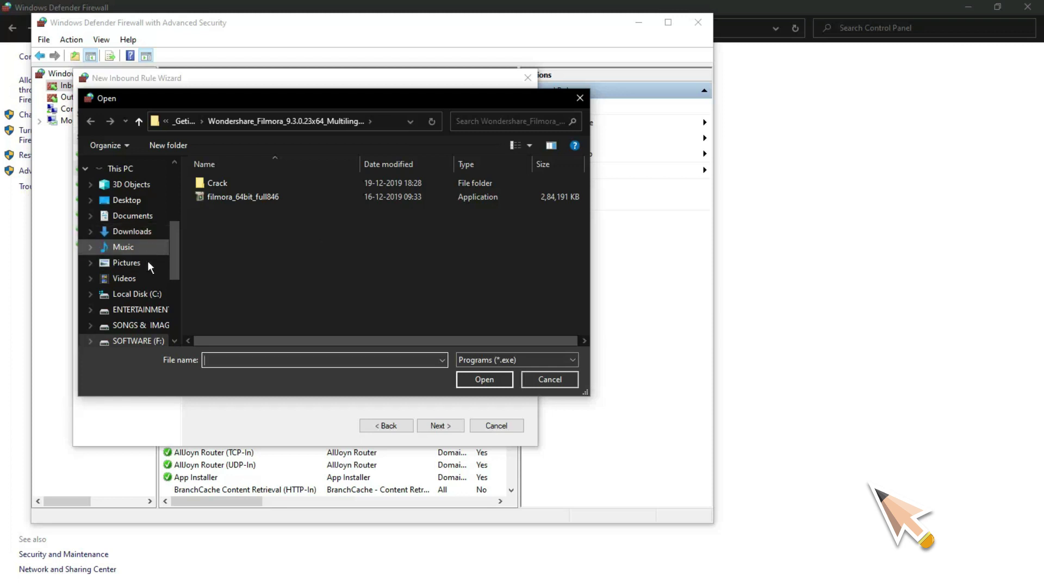
{"action": "left_click_drag", "start_coordinate": [176, 270], "coordinate": [176, 287]}
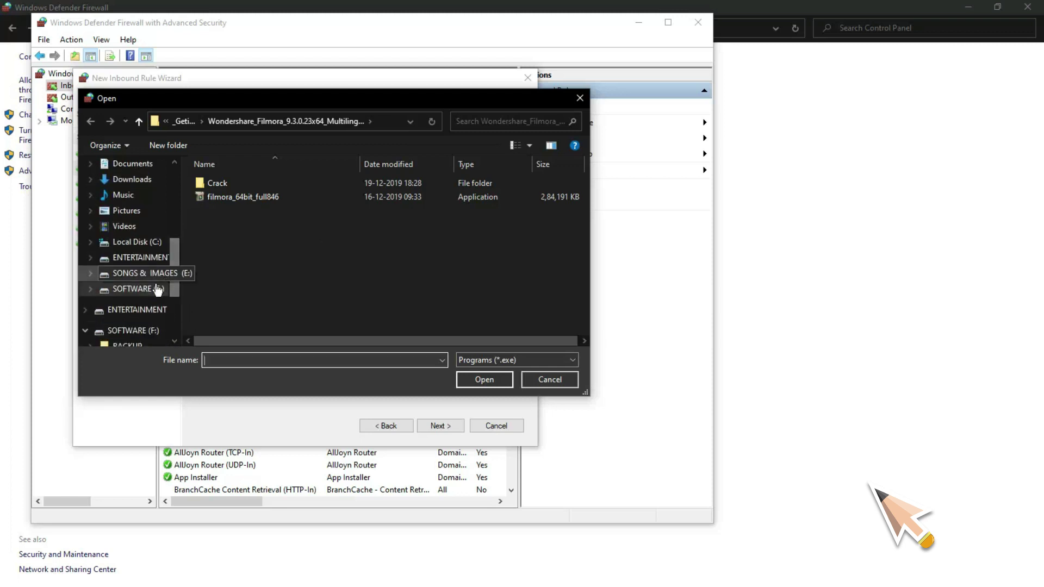
{"action": "left_click", "coordinate": [139, 289]}
{"action": "left_click", "coordinate": [141, 273]}
{"action": "left_click", "coordinate": [141, 329]}
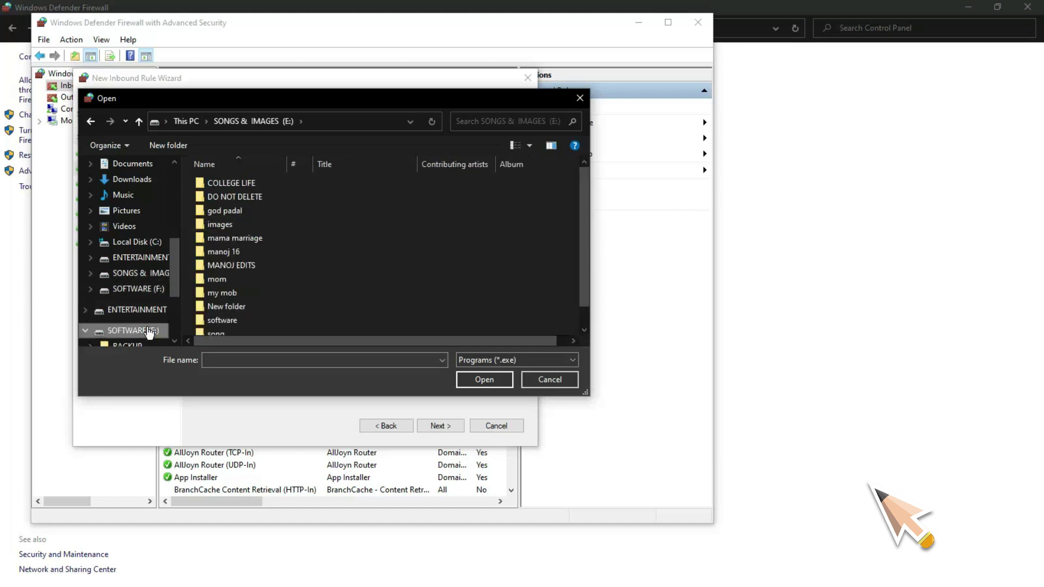
{"action": "double_click", "coordinate": [250, 225]}
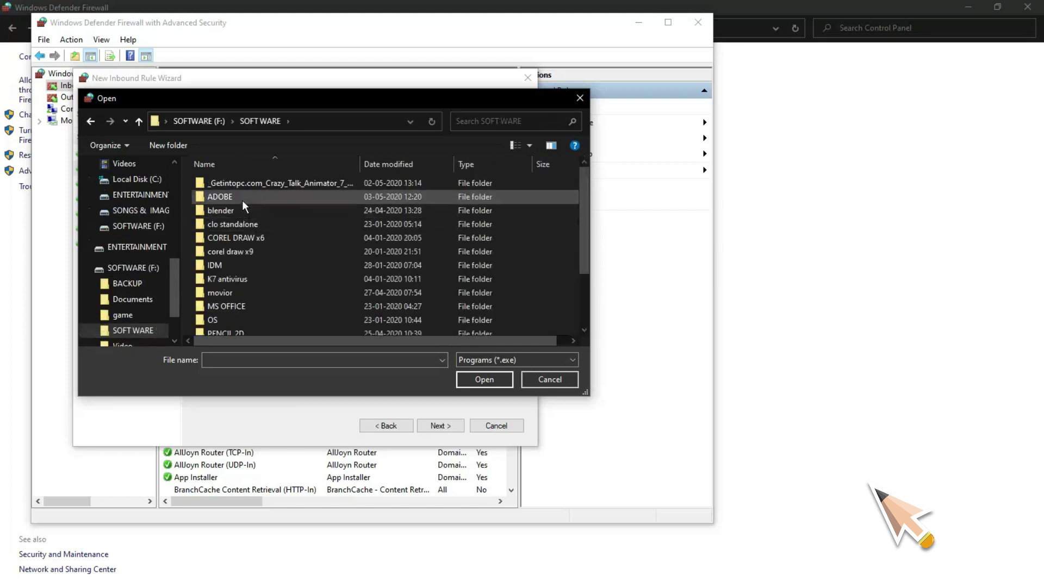
{"action": "double_click", "coordinate": [242, 200]}
{"action": "double_click", "coordinate": [249, 225]}
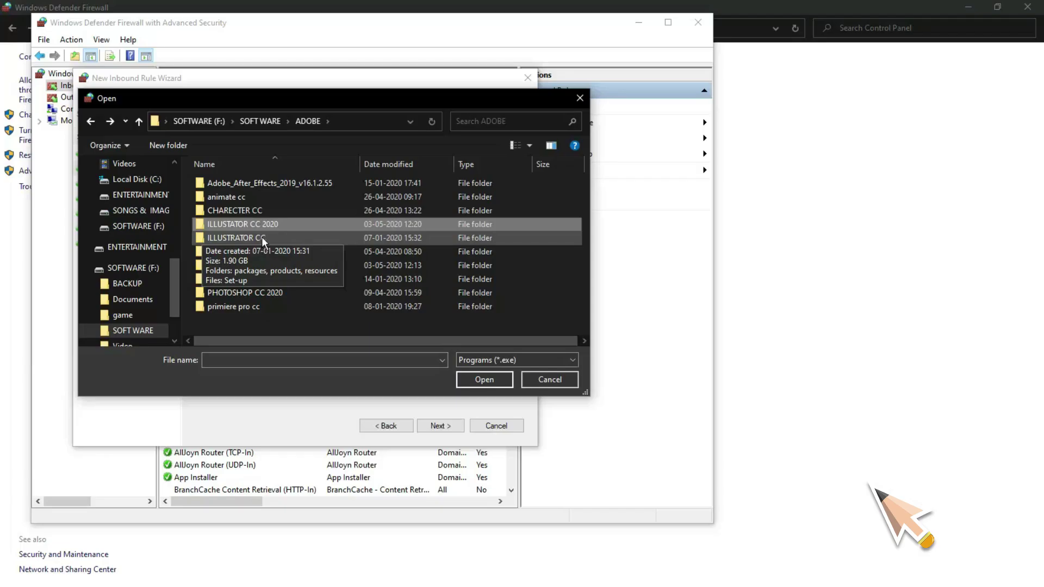
{"action": "double_click", "coordinate": [262, 237]}
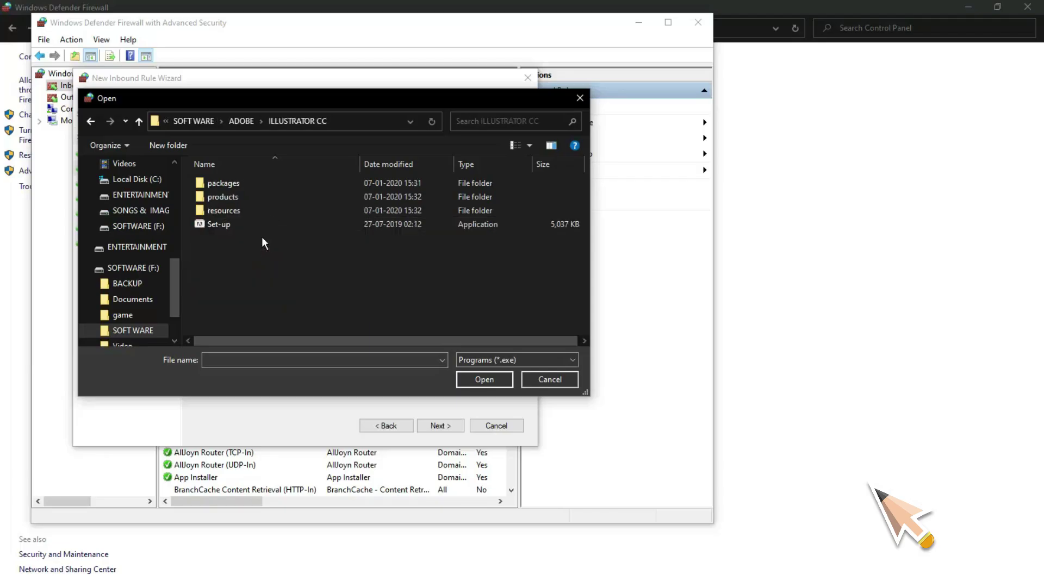
{"action": "left_click", "coordinate": [234, 225]}
{"action": "left_click", "coordinate": [492, 378]}
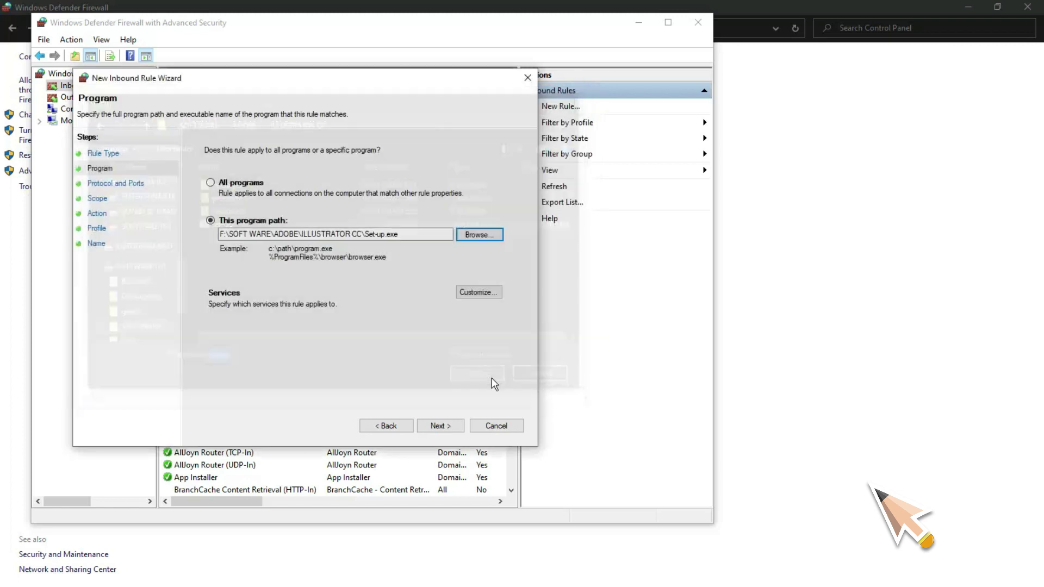
{"action": "left_click", "coordinate": [440, 427]}
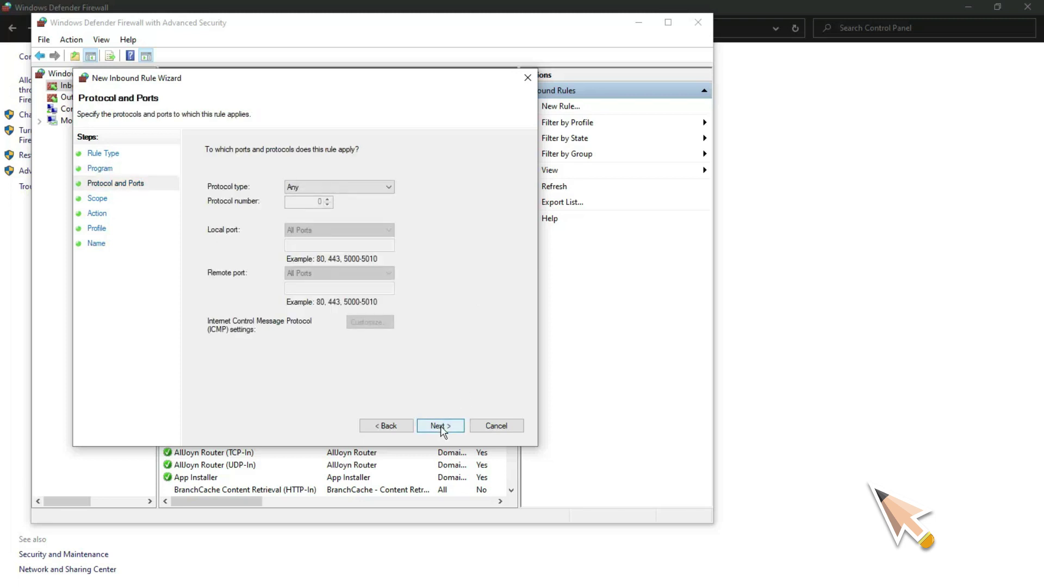
Set the rule to block connections for any protocol and IP address on the Domain, Private and Public profiles.
{"action": "left_click", "coordinate": [440, 427]}
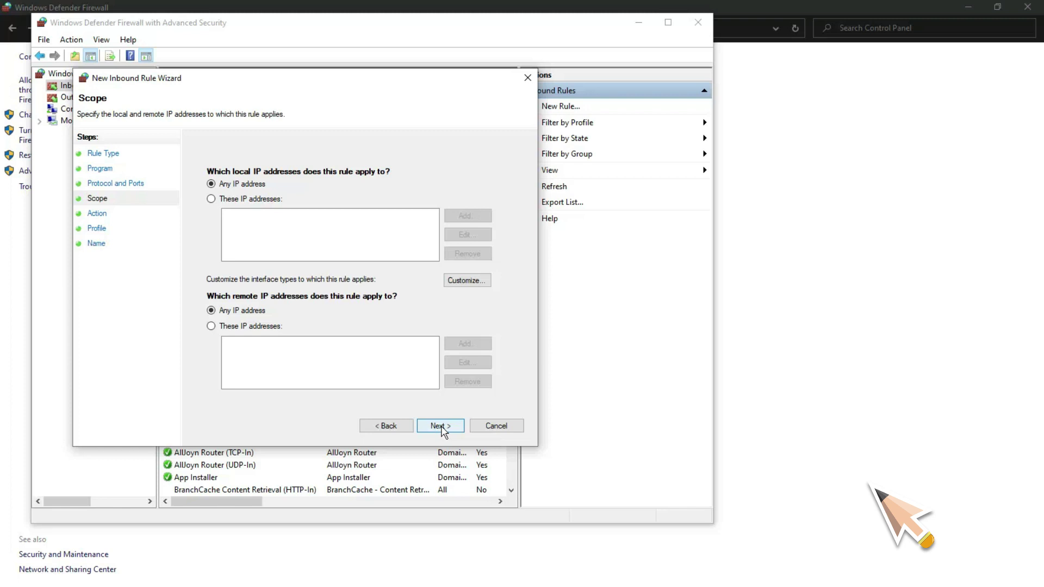
{"action": "left_click", "coordinate": [441, 427]}
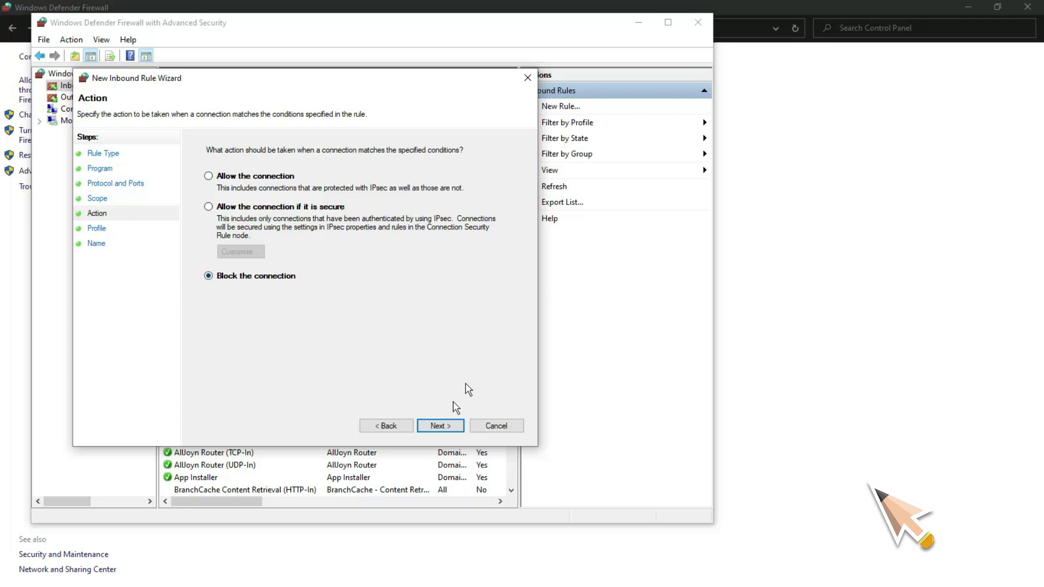
{"action": "left_click", "coordinate": [441, 429]}
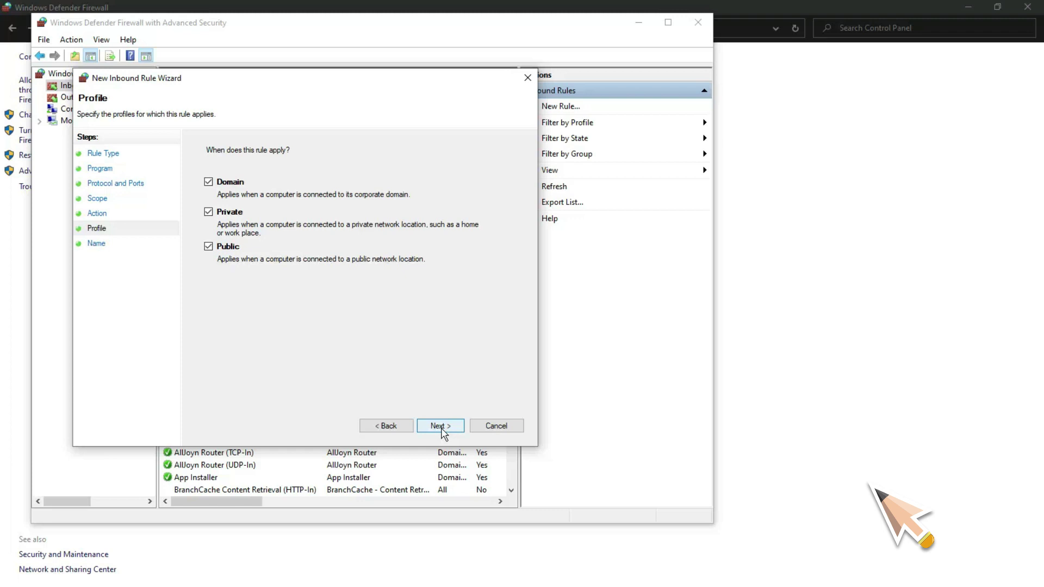
{"action": "left_click", "coordinate": [441, 429]}
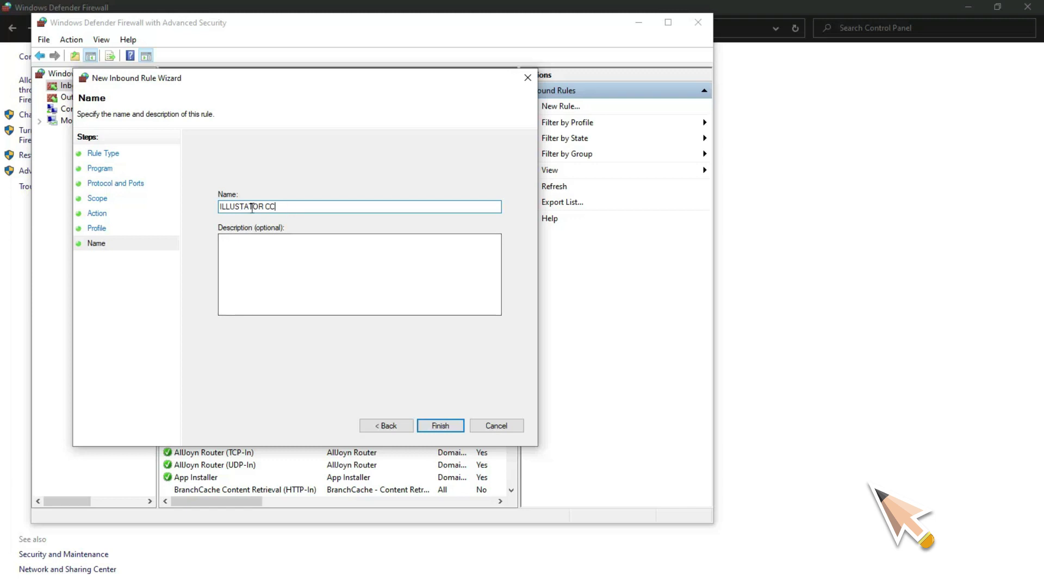
Name the rule ILLUSTATOR CC, copy the name into the description, and finish creating the rule.
{"action": "left_click_drag", "start_coordinate": [284, 207], "coordinate": [198, 208]}
{"action": "key", "text": "ctrl+c"}
{"action": "left_click", "coordinate": [264, 257]}
{"action": "key", "text": "ctrl+v"}
{"action": "left_click", "coordinate": [449, 426]}
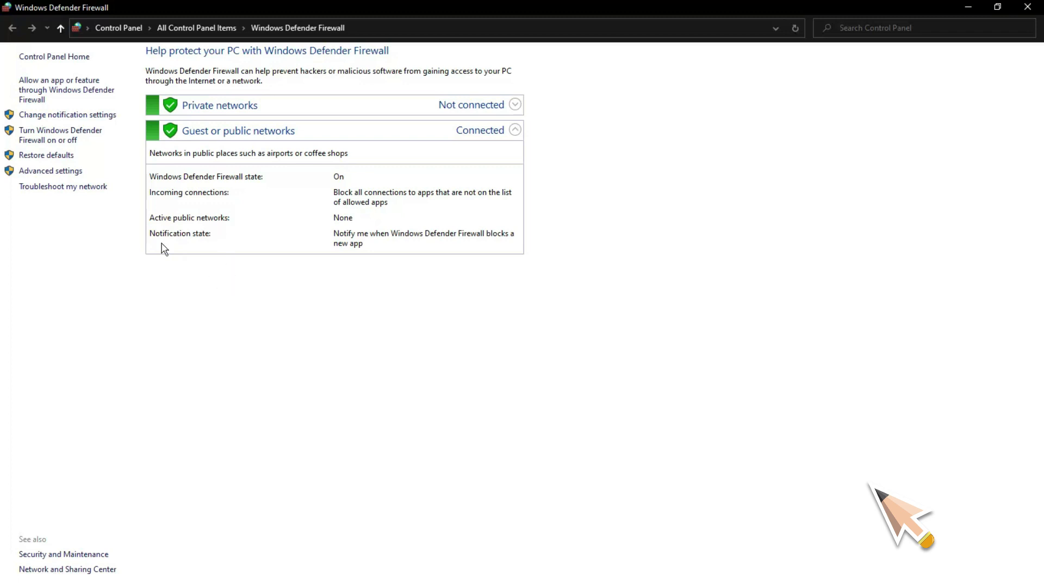
Reopen the firewall's advanced settings, check the Inbound Rules list for the new Illustrator rule, and close the window.
{"action": "left_click", "coordinate": [75, 172]}
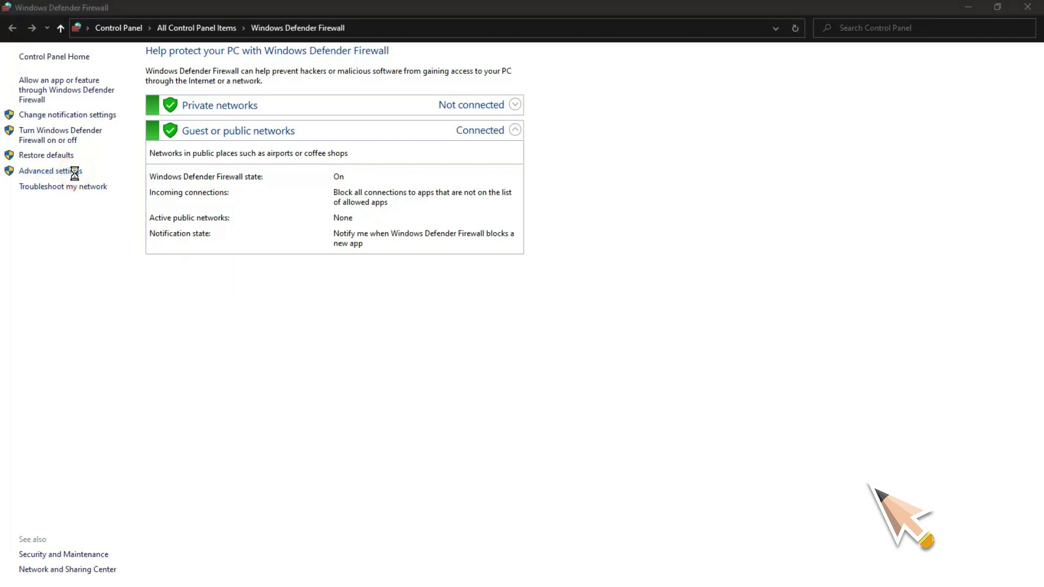
{"action": "left_click", "coordinate": [87, 87]}
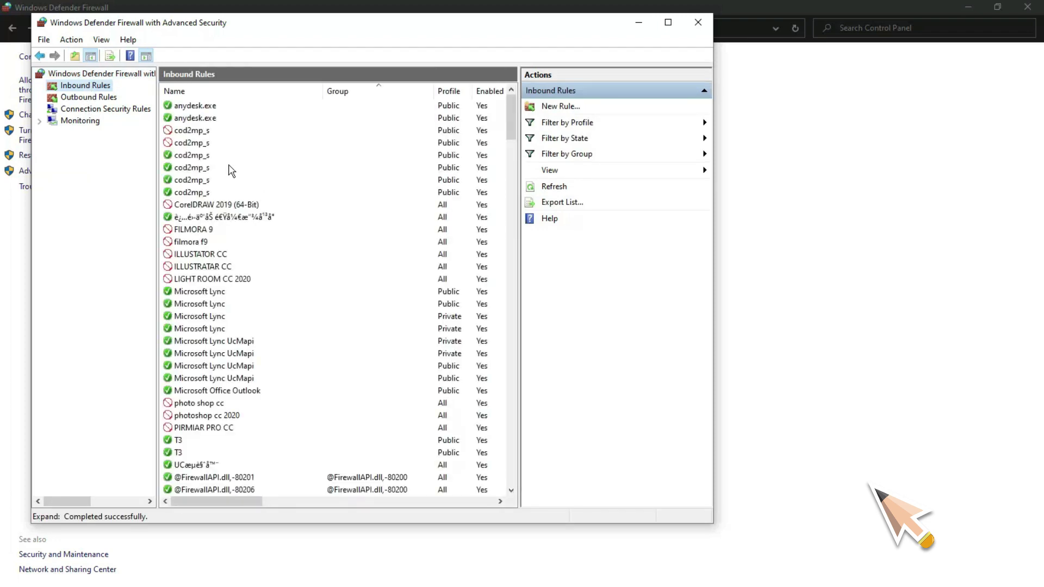
{"action": "left_click_drag", "start_coordinate": [513, 131], "coordinate": [512, 148]}
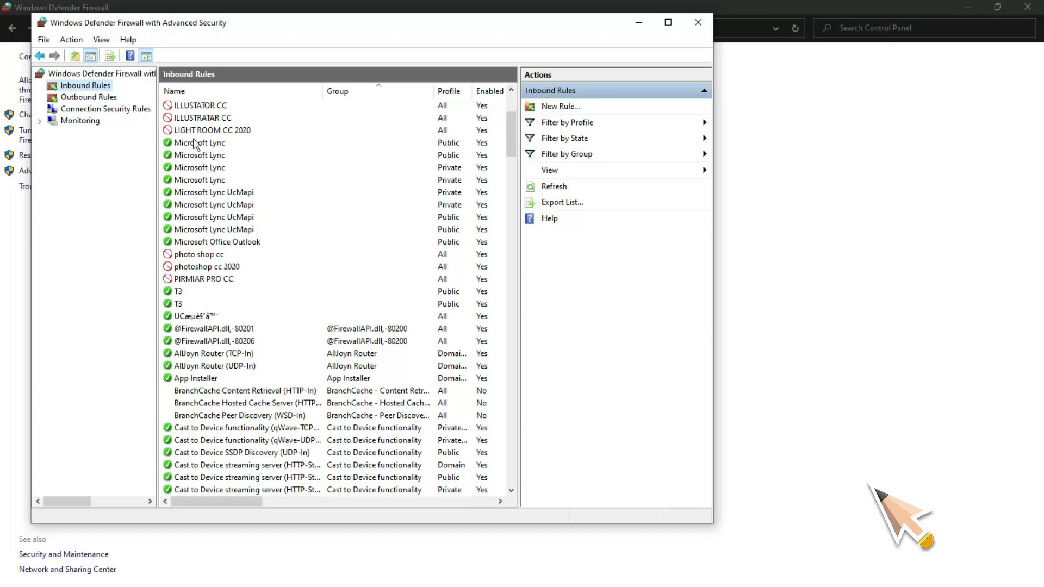
{"action": "left_click", "coordinate": [696, 22]}
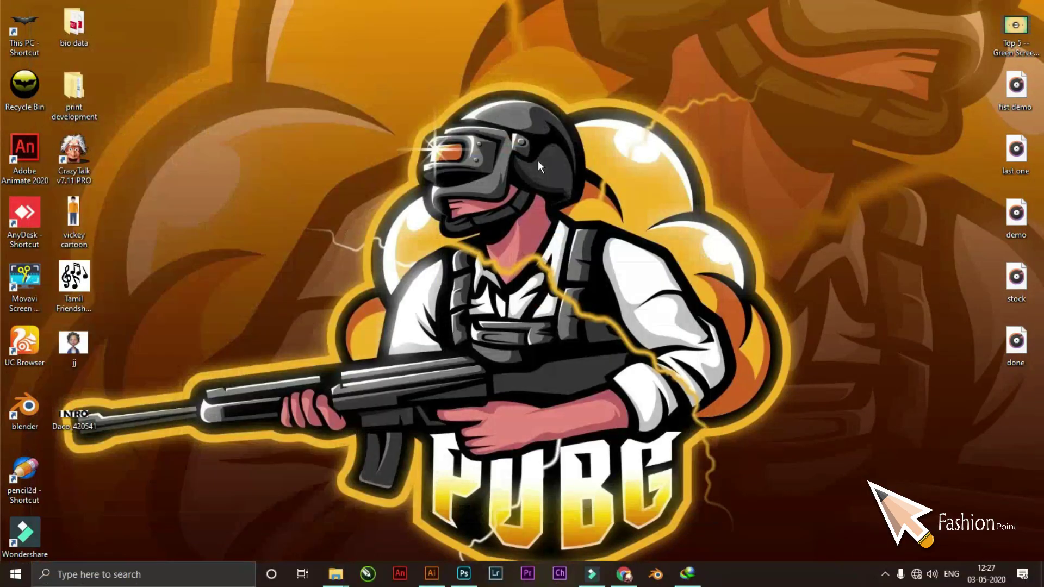
{"action": "right_click", "coordinate": [537, 161]}
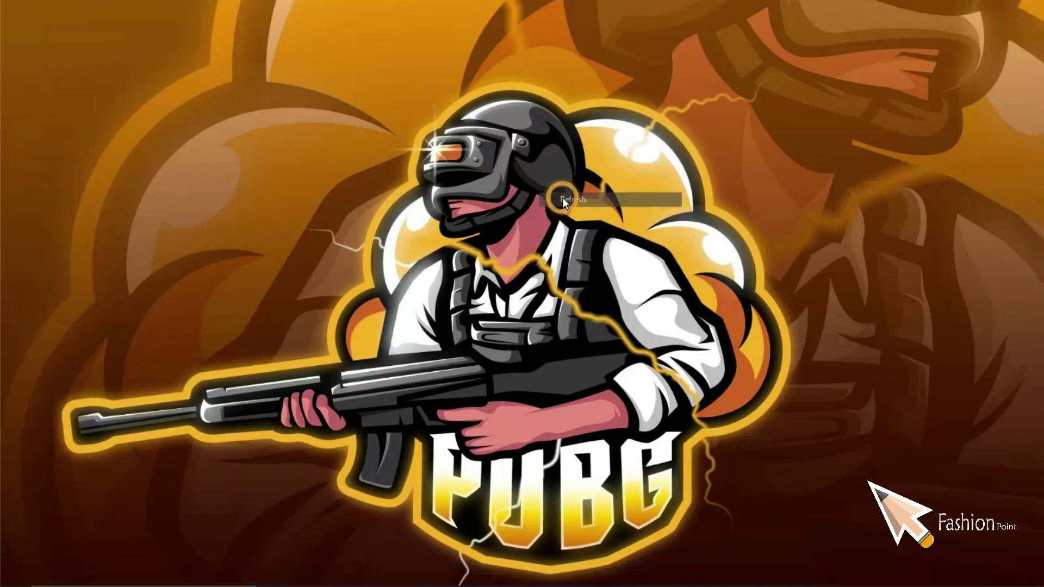
{"action": "right_click", "coordinate": [562, 198]}
{"action": "left_click", "coordinate": [581, 237]}
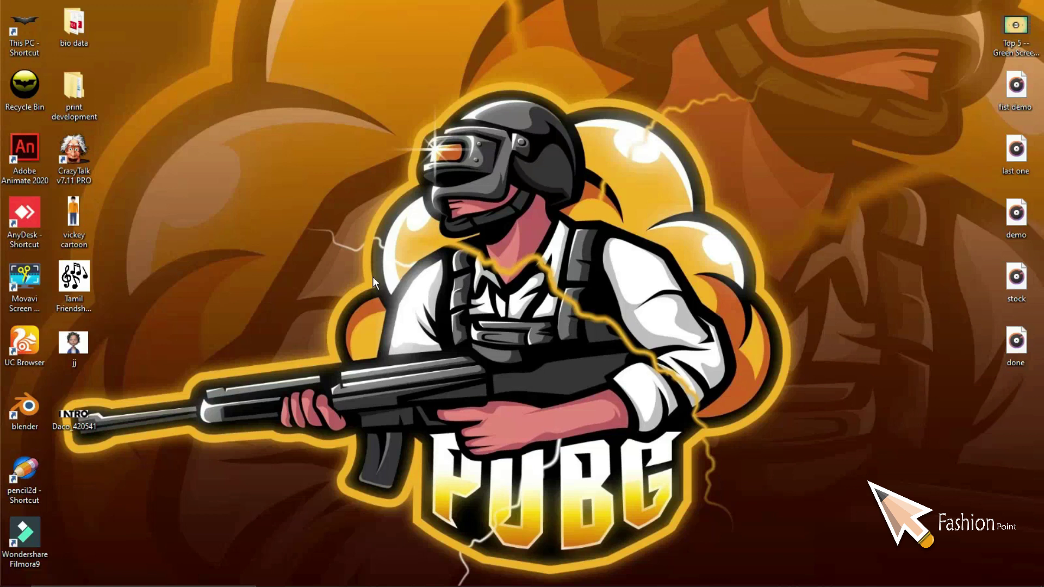
{"action": "right_click", "coordinate": [560, 262]}
{"action": "left_click", "coordinate": [581, 302]}
{"action": "right_click", "coordinate": [560, 249]}
{"action": "left_click", "coordinate": [576, 285]}
{"action": "key", "text": "super"}
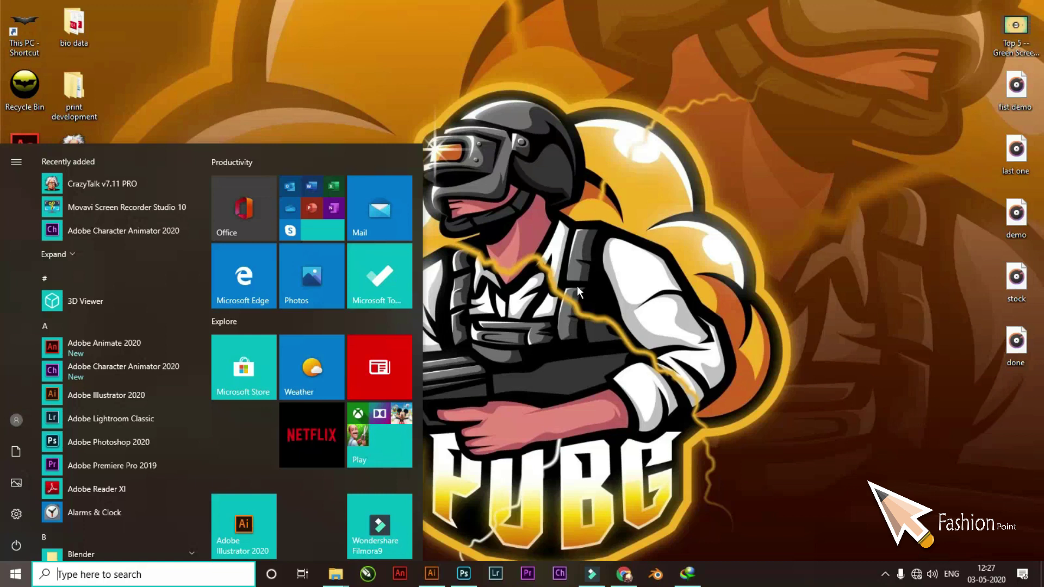
{"action": "key", "text": "super"}
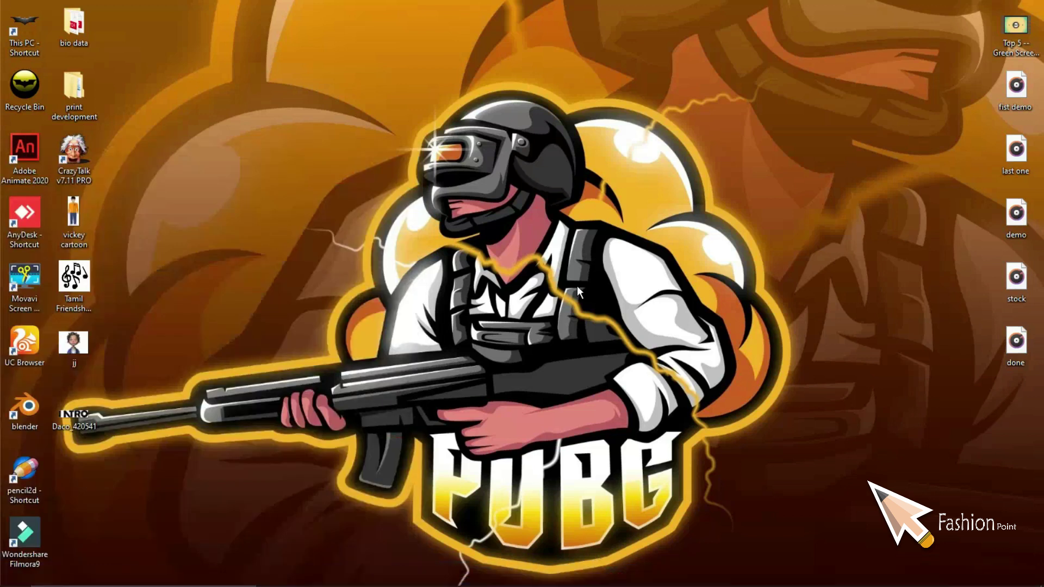
Open the user's temporary files folder by running %TEMP%.
{"action": "key", "text": "super+r"}
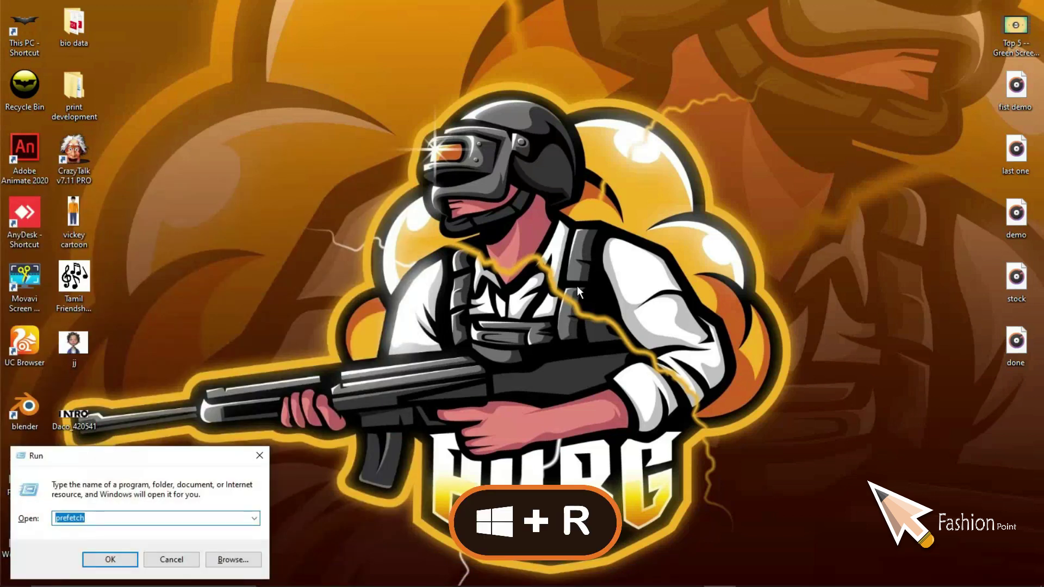
{"action": "key", "text": "BackSpace"}
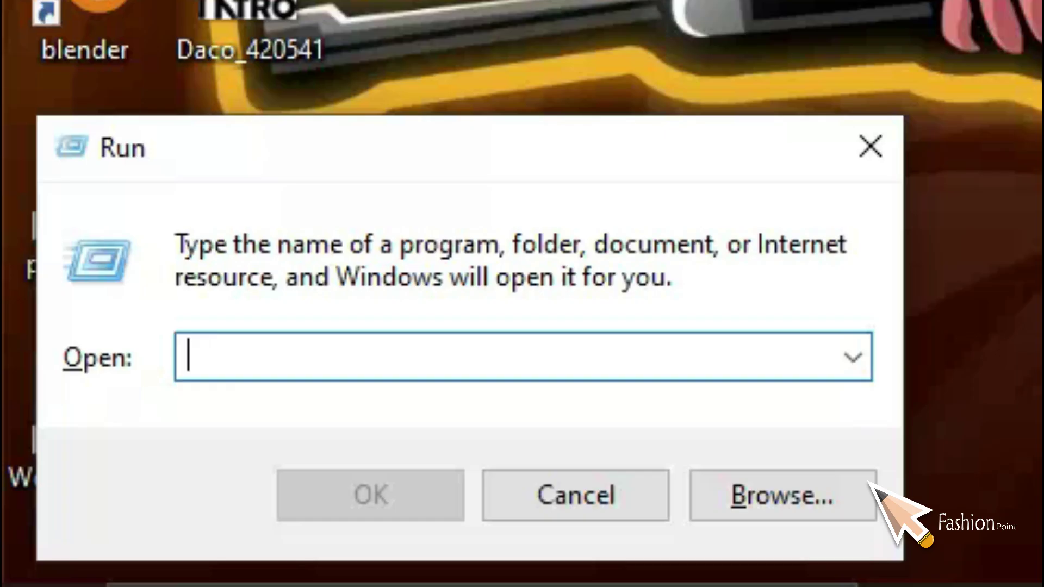
{"action": "type", "text": "%"}
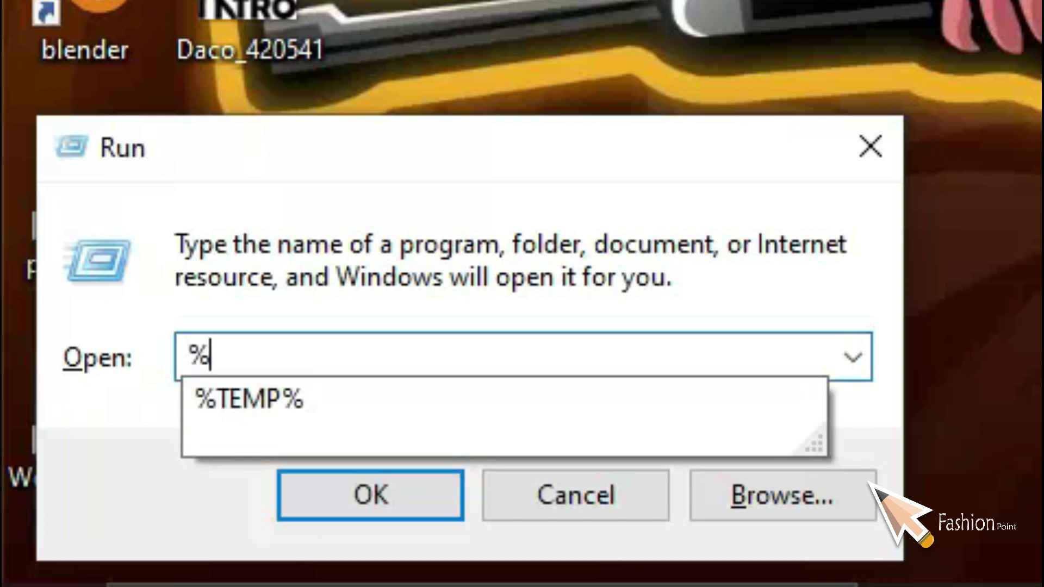
{"action": "type", "text": "TE"}
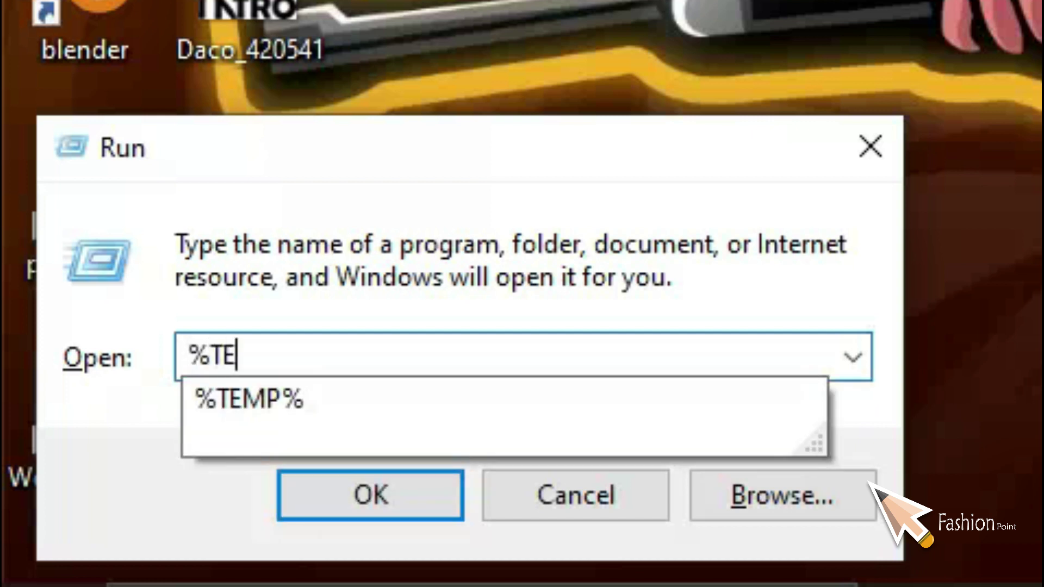
{"action": "type", "text": "MP"}
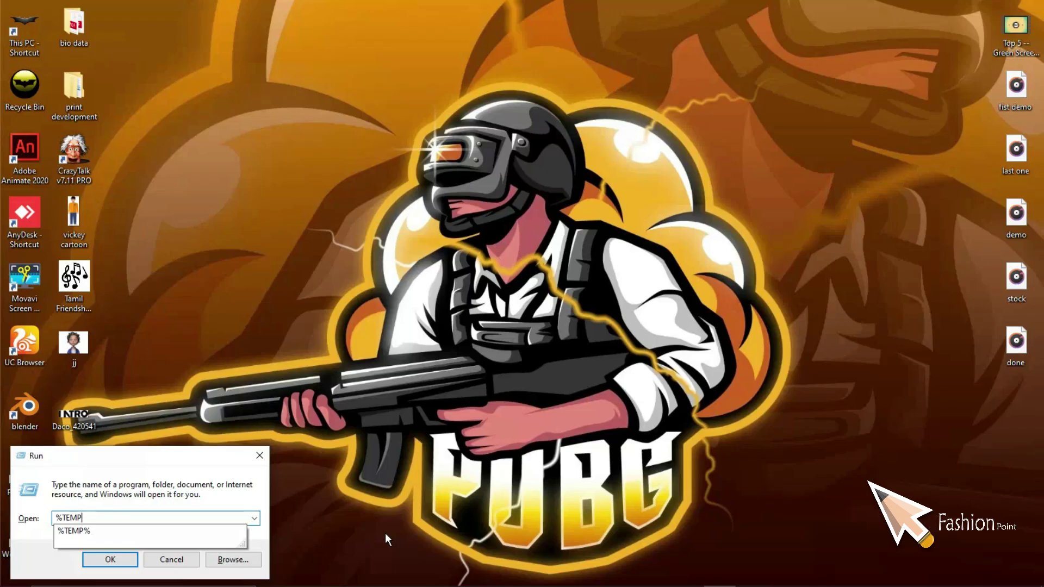
{"action": "type", "text": "%"}
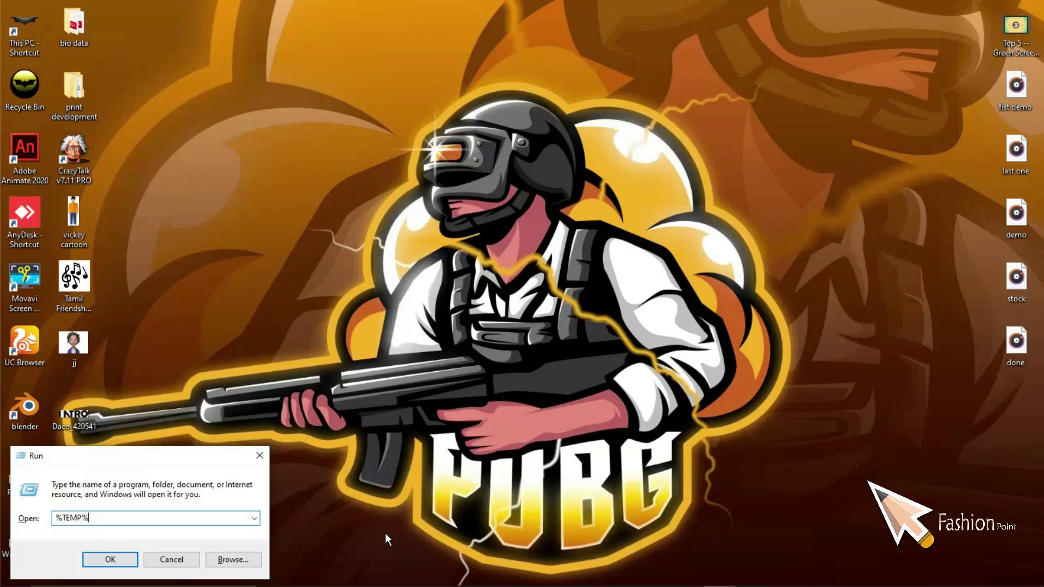
{"action": "key", "text": "Return"}
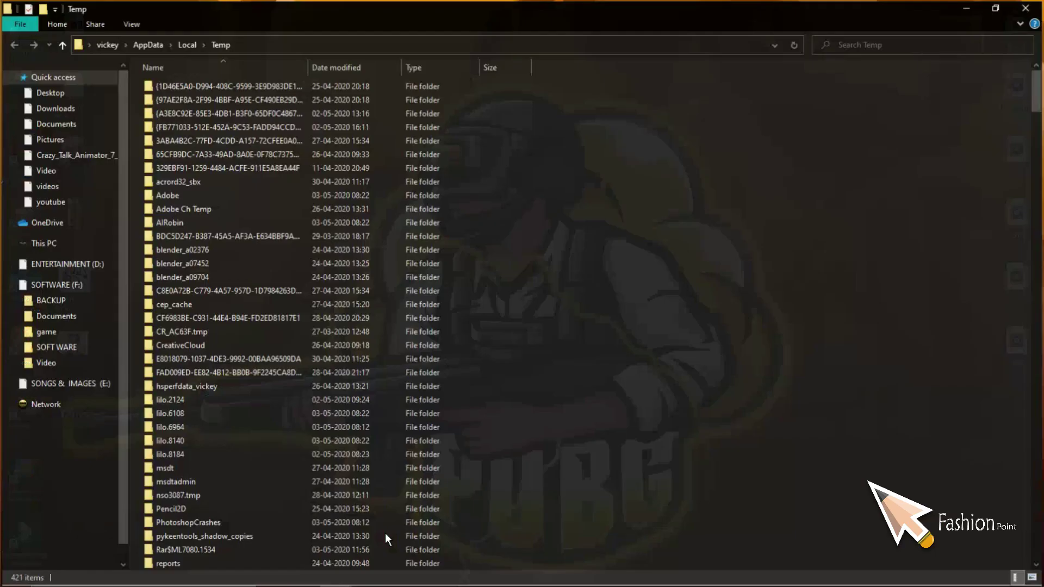
Delete all items in the user's Temp folder and grant administrator permission for the protected CR_AC63F.tmp folder.
{"action": "scroll", "coordinate": [393, 277], "scroll_direction": "down", "scroll_amount": 9}
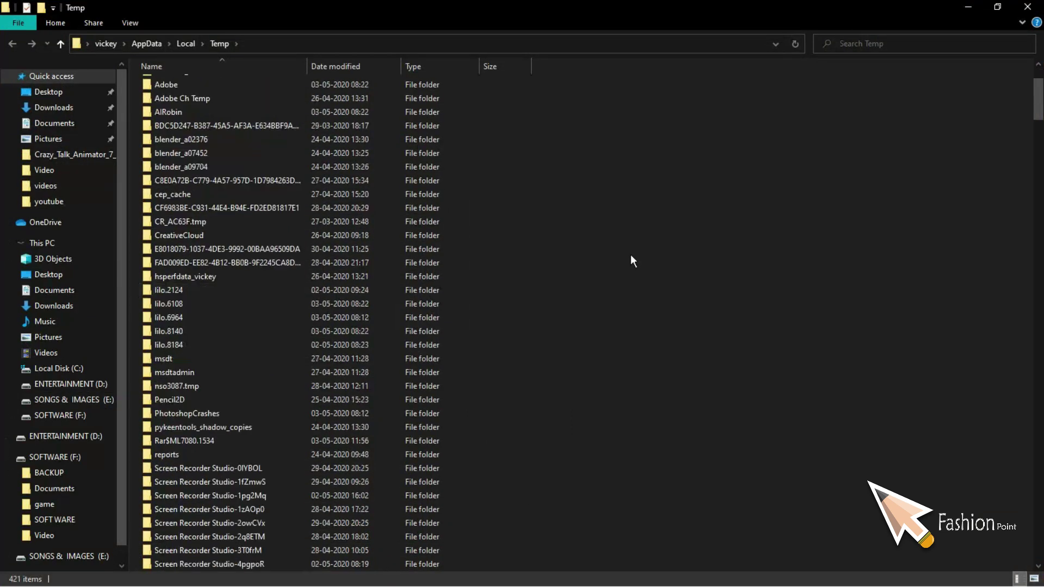
{"action": "scroll", "coordinate": [631, 259], "scroll_direction": "down", "scroll_amount": 20}
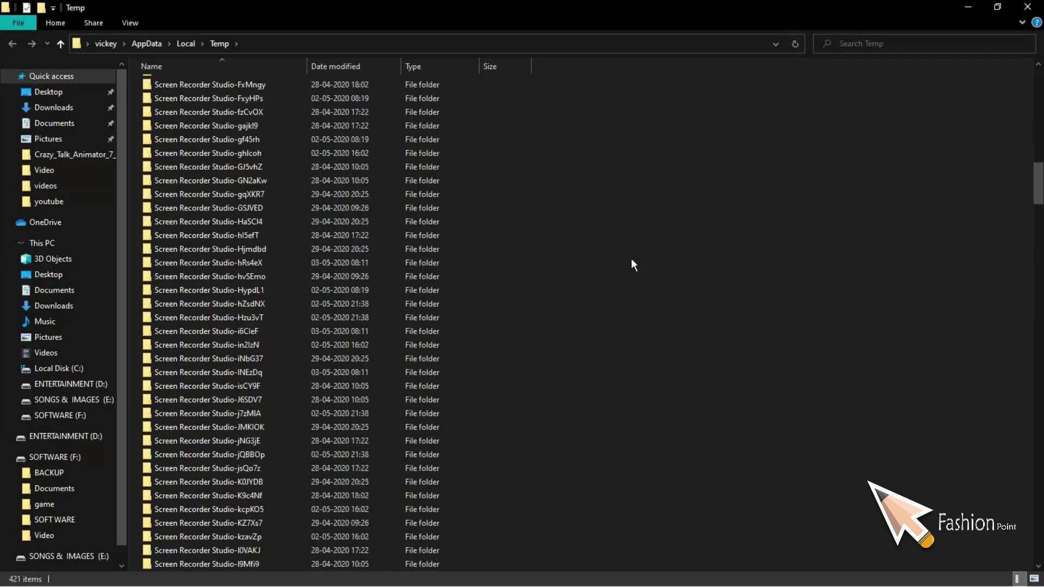
{"action": "scroll", "coordinate": [631, 260], "scroll_direction": "up", "scroll_amount": 20}
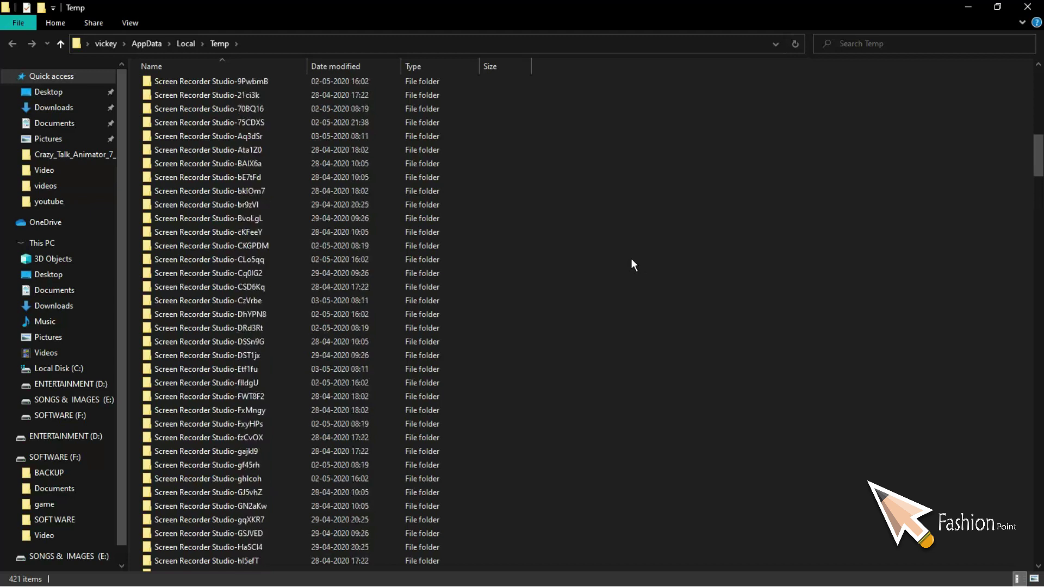
{"action": "scroll", "coordinate": [631, 259], "scroll_direction": "up", "scroll_amount": 11}
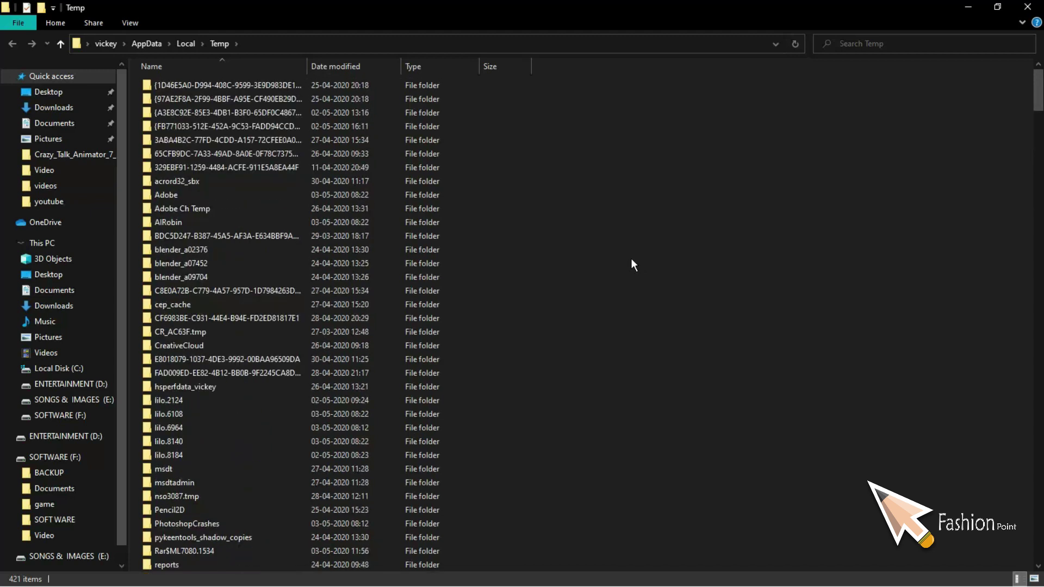
{"action": "scroll", "coordinate": [631, 258], "scroll_direction": "down", "scroll_amount": 20}
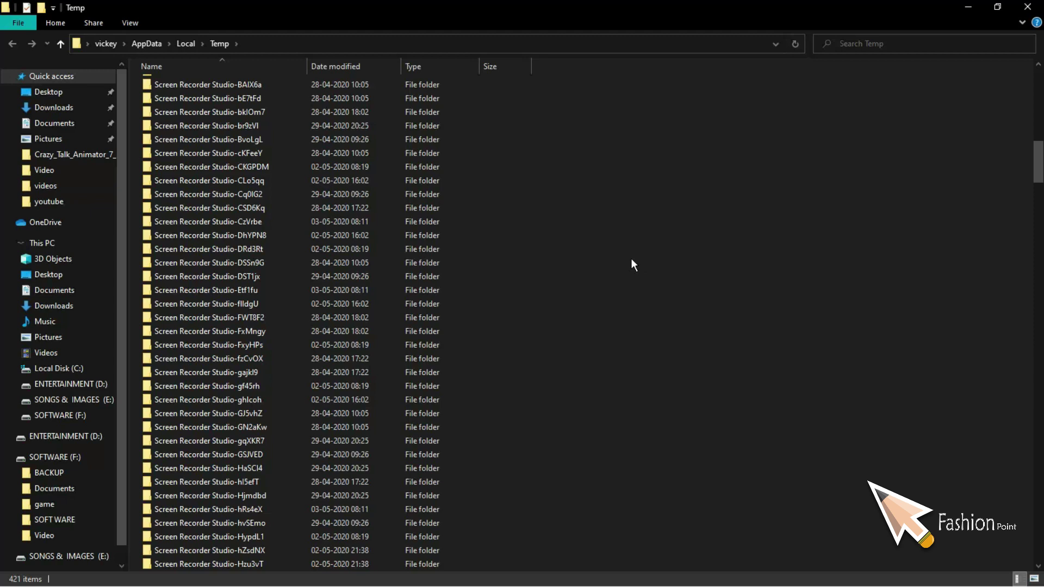
{"action": "key", "text": "ctrl+a"}
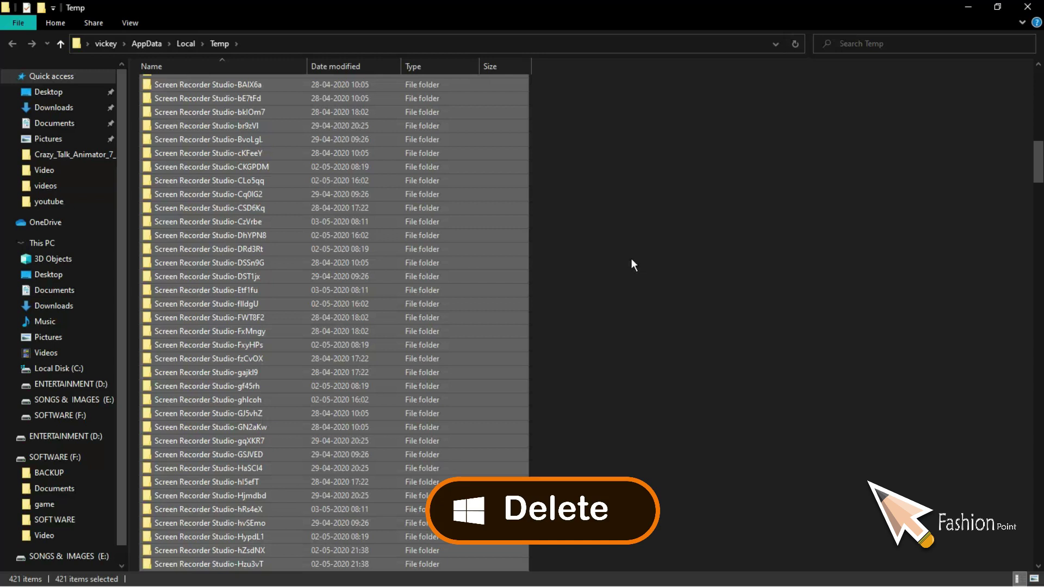
{"action": "key", "text": "Delete"}
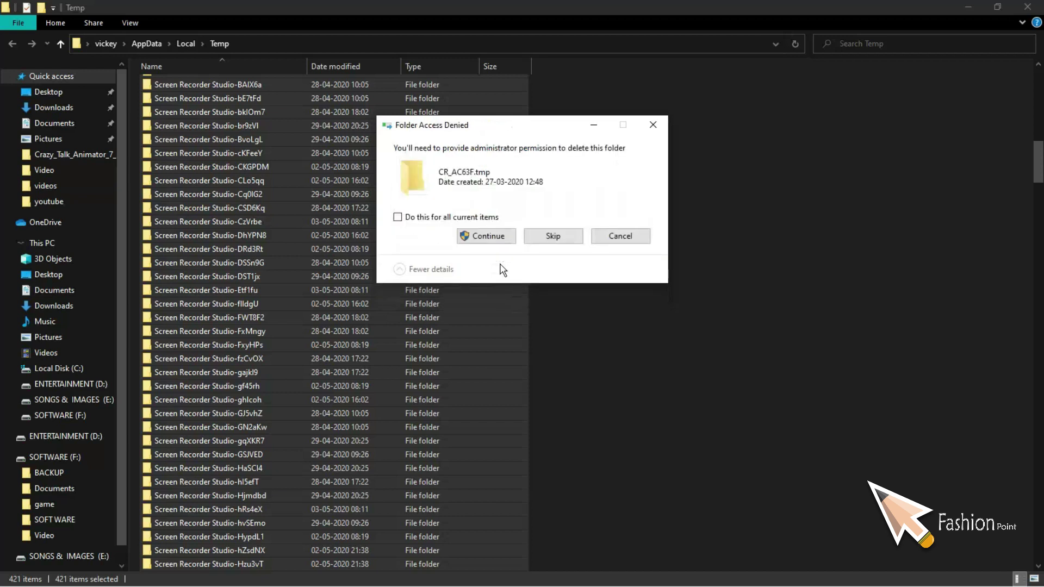
{"action": "left_click", "coordinate": [483, 237]}
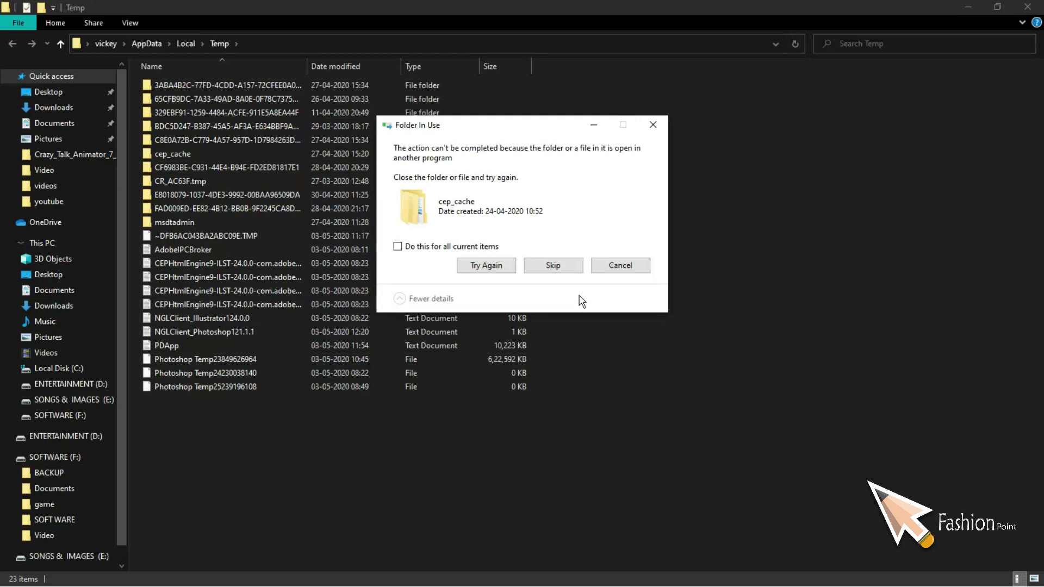
Skip all in-use items, allow deletion of the remaining protected folders as administrator, and minimize the Temp folder window.
{"action": "left_click", "coordinate": [451, 247]}
{"action": "left_click", "coordinate": [553, 265]}
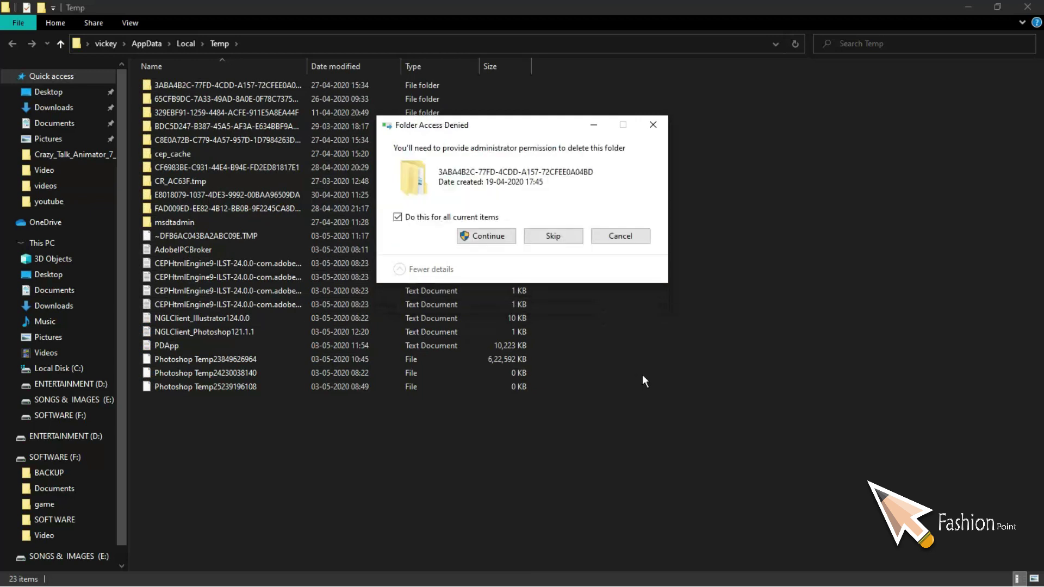
{"action": "left_click", "coordinate": [484, 235]}
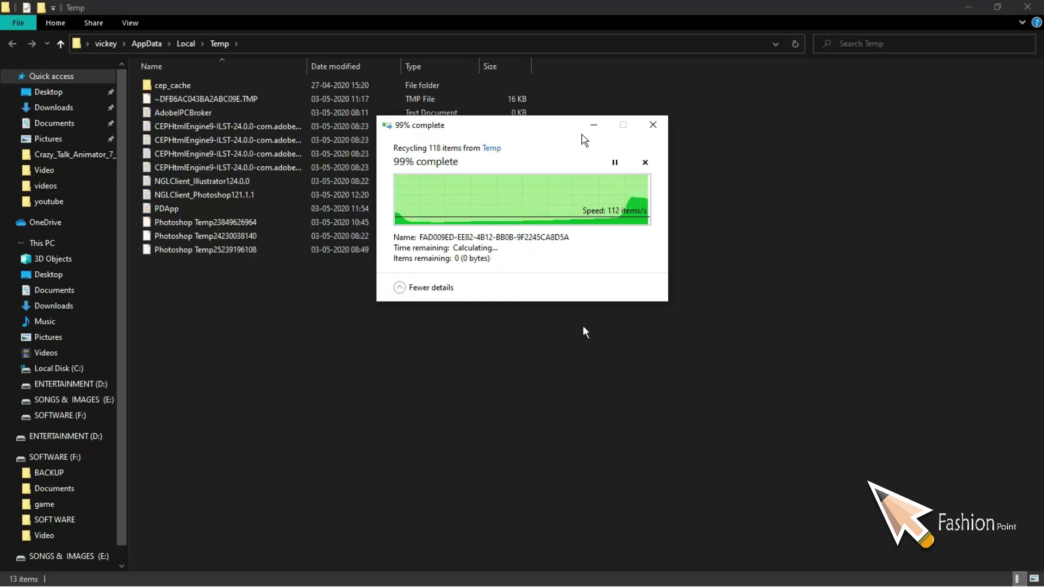
{"action": "left_click", "coordinate": [967, 8]}
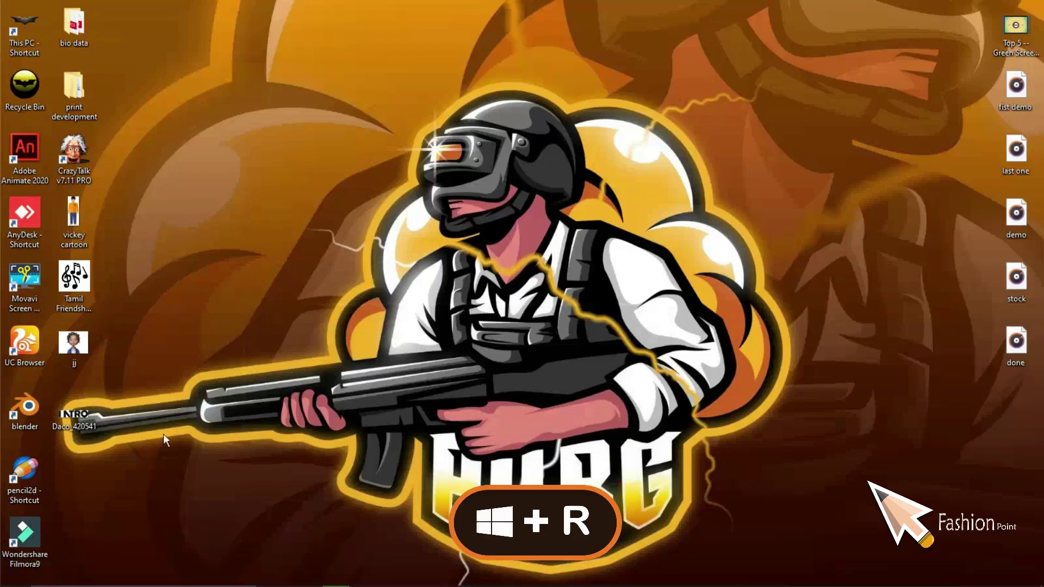
Open the Windows Temp folder by running TEMP without the percent signs.
{"action": "key", "text": "super+r"}
{"action": "left_click", "coordinate": [149, 523]}
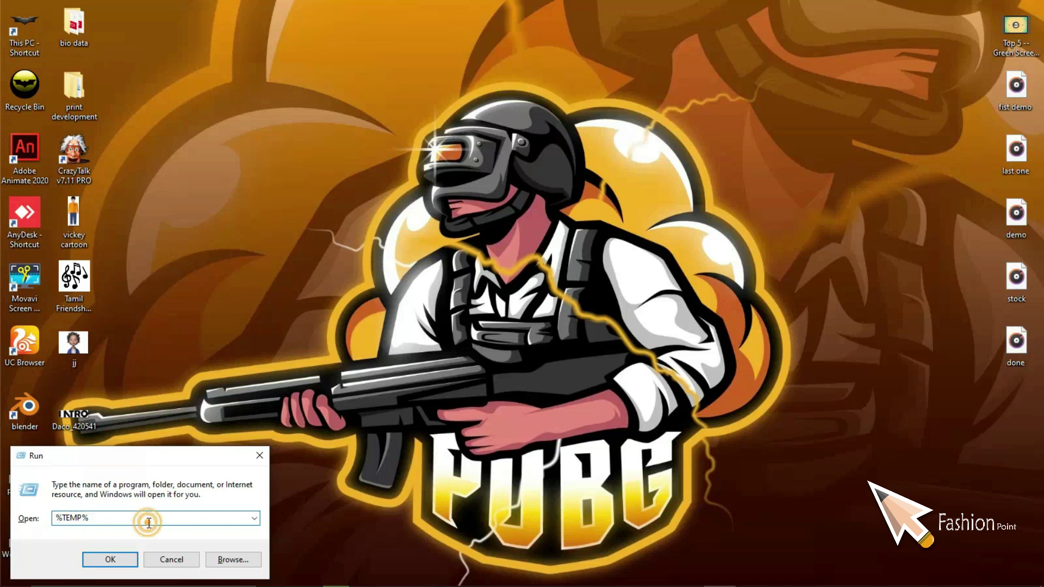
{"action": "key", "text": "BackSpace"}
{"action": "left_click", "coordinate": [63, 517]}
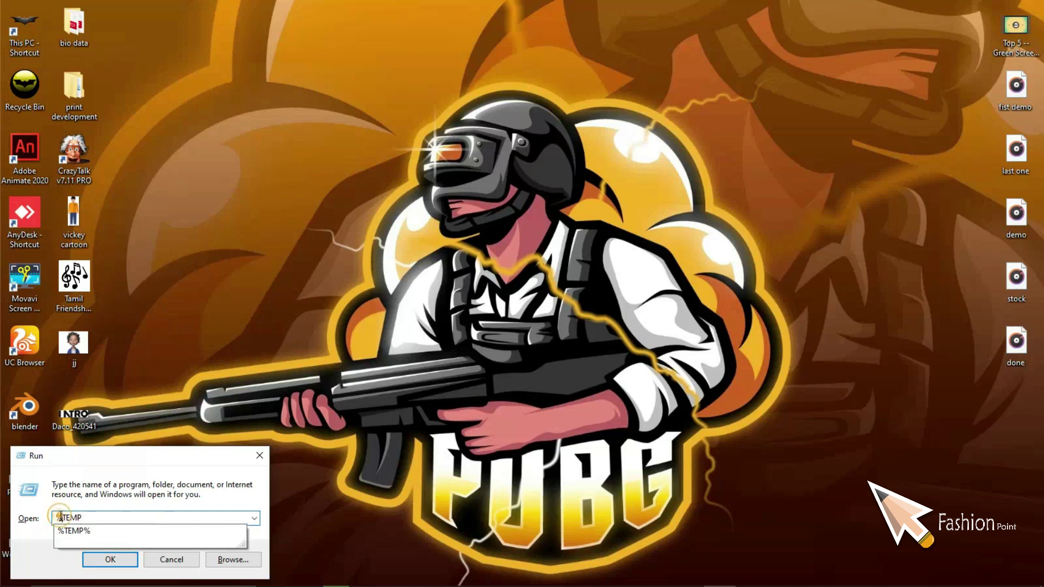
{"action": "key", "text": "BackSpace"}
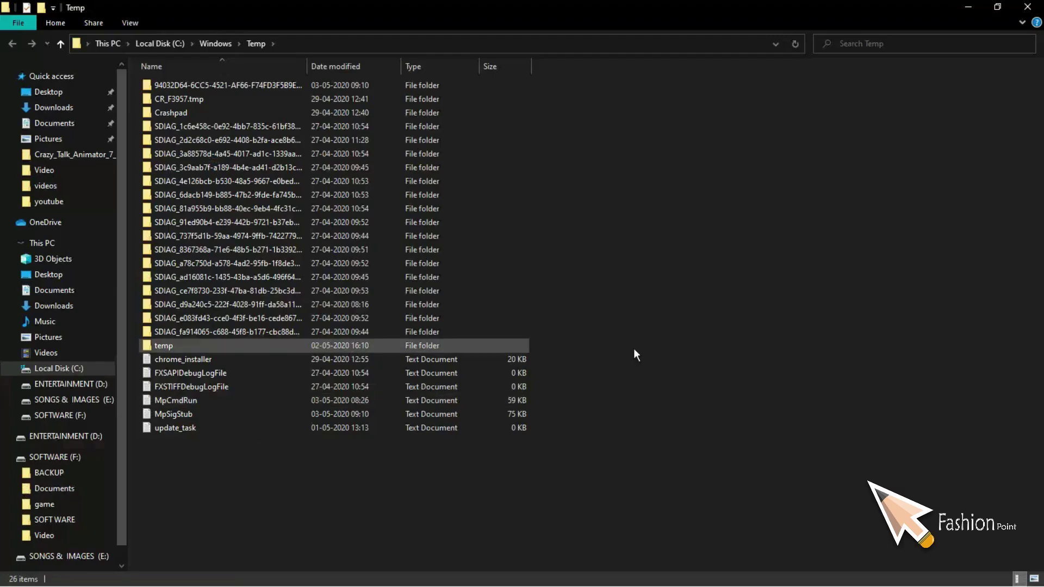
Delete all items in the Windows Temp folder with administrator permission, and minimize the folder window.
{"action": "key", "text": "ctrl+a"}
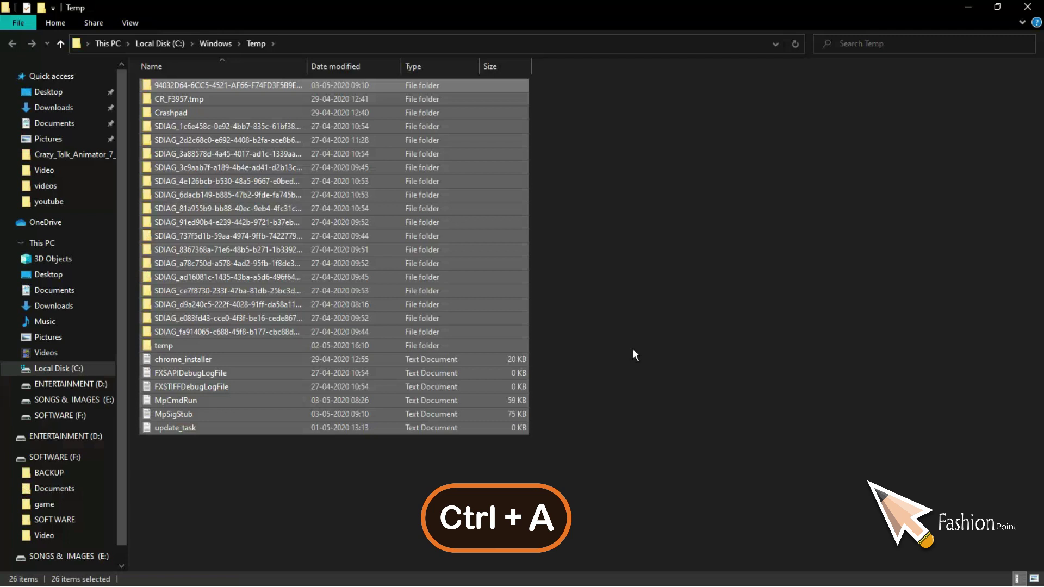
{"action": "key", "text": "Delete"}
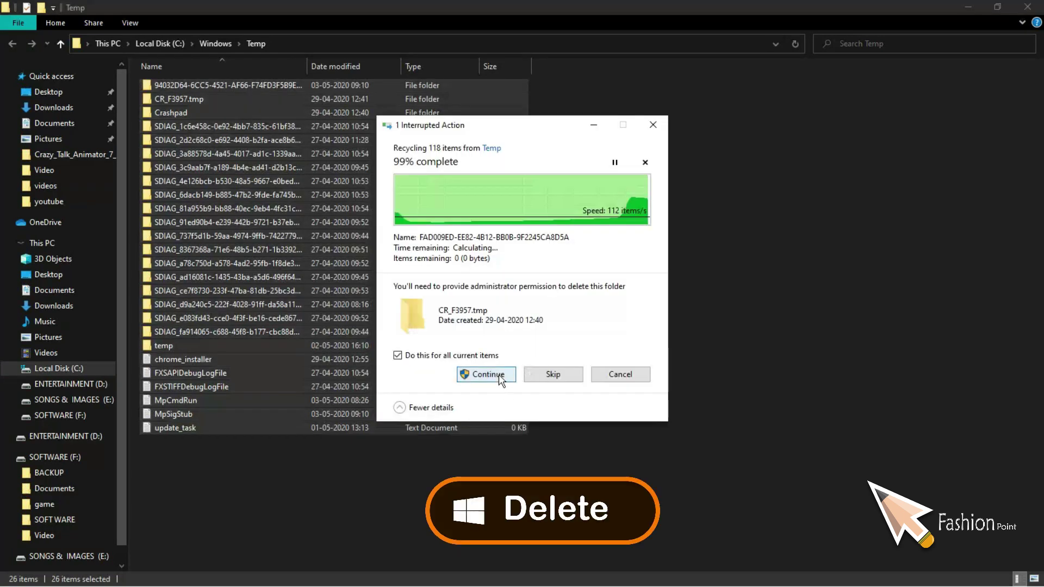
{"action": "left_click", "coordinate": [498, 375]}
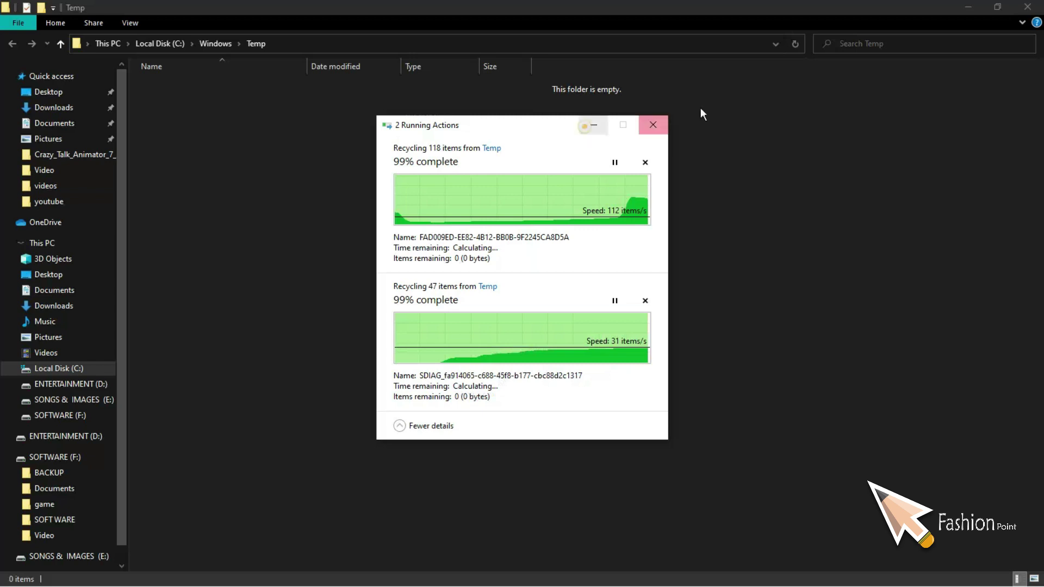
{"action": "left_click", "coordinate": [969, 8]}
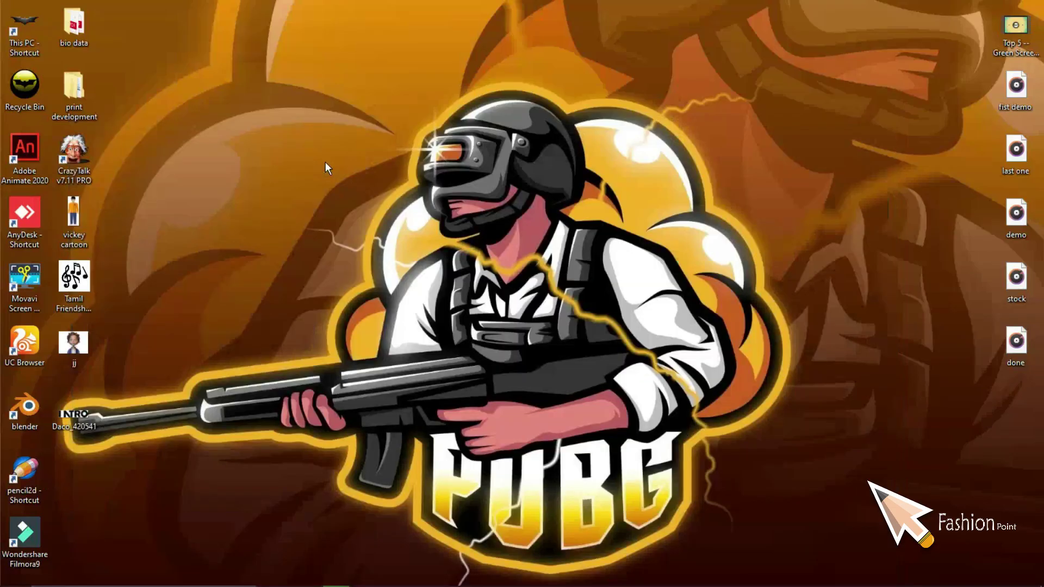
Open the Windows Prefetch folder by running prefetch and granting access to the folder.
{"action": "key", "text": "super+r"}
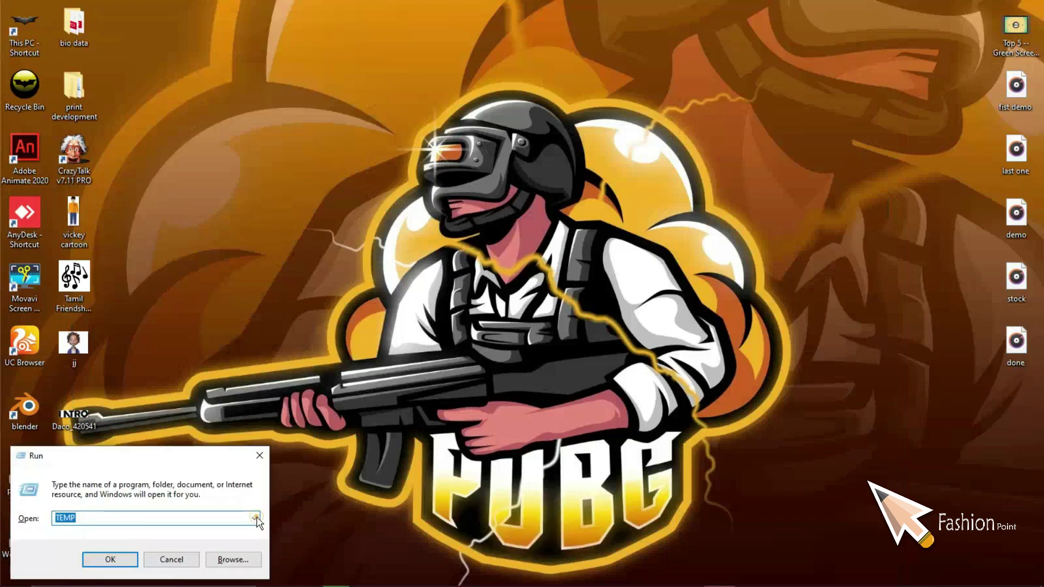
{"action": "left_click", "coordinate": [255, 519]}
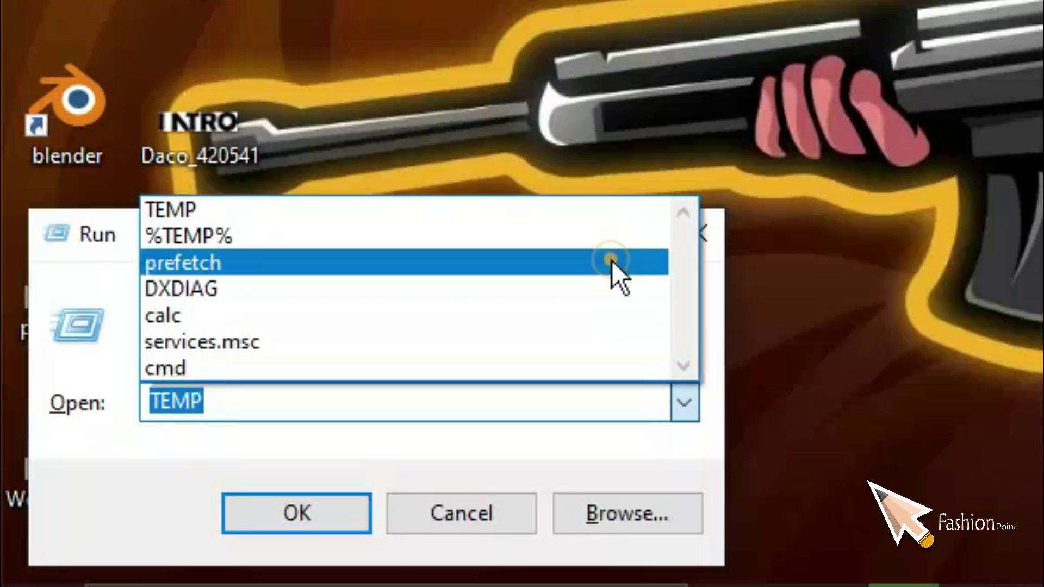
{"action": "left_click", "coordinate": [228, 466]}
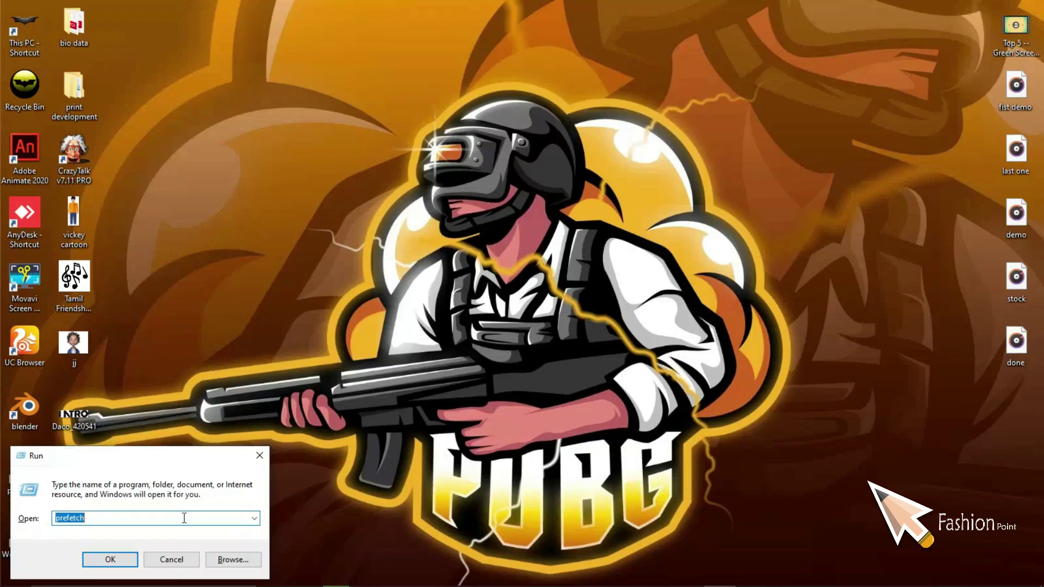
{"action": "key", "text": "Return"}
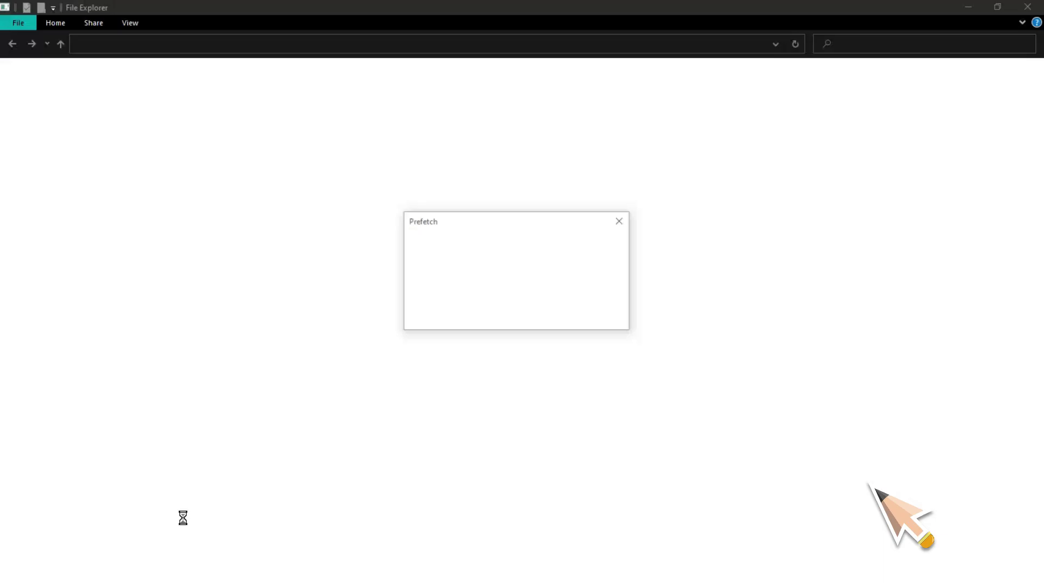
{"action": "left_click", "coordinate": [536, 317]}
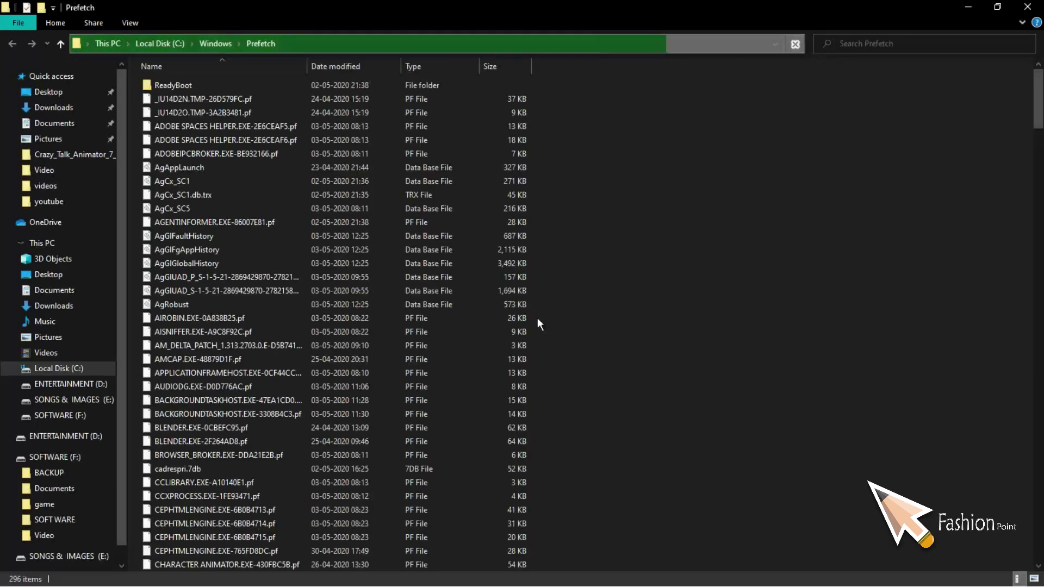
Delete all files in the Prefetch folder, cancel deletion of the in-use PfPre_81655224.mkd file, and close the folder.
{"action": "scroll", "coordinate": [654, 435], "scroll_direction": "down", "scroll_amount": 6}
{"action": "scroll", "coordinate": [590, 414], "scroll_direction": "down", "scroll_amount": 15}
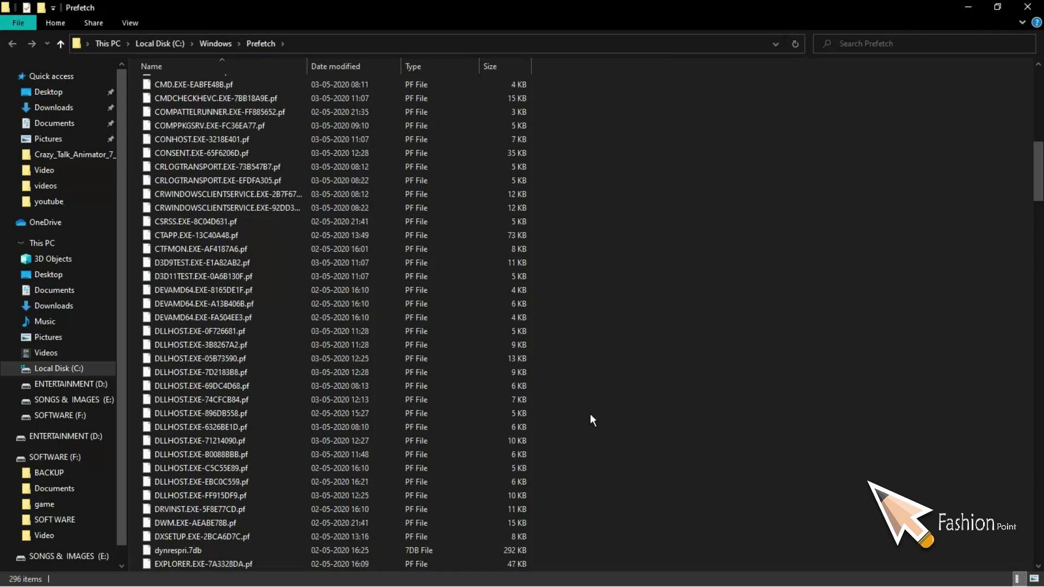
{"action": "key", "text": "ctrl+a"}
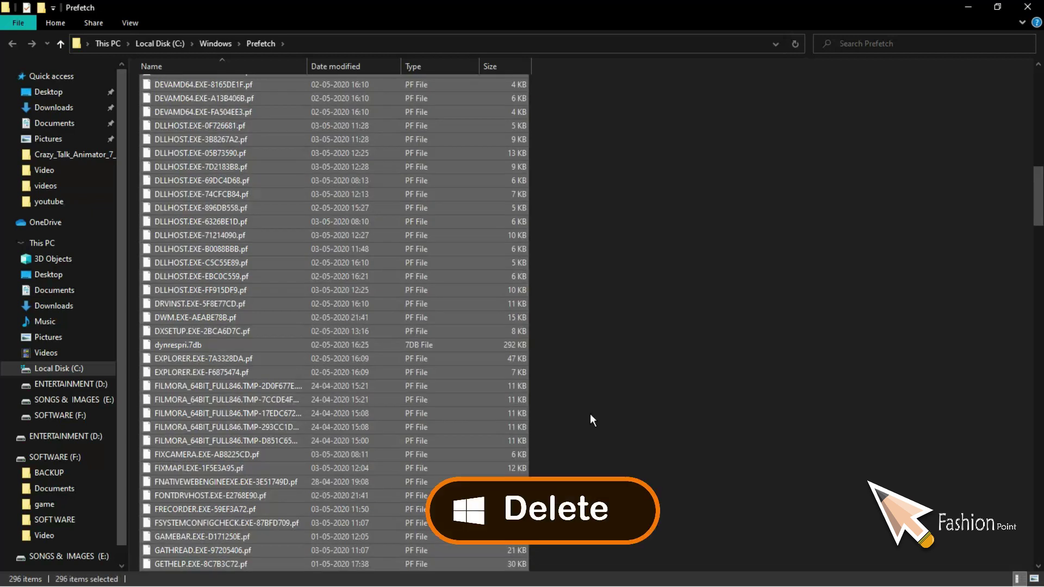
{"action": "key", "text": "Delete"}
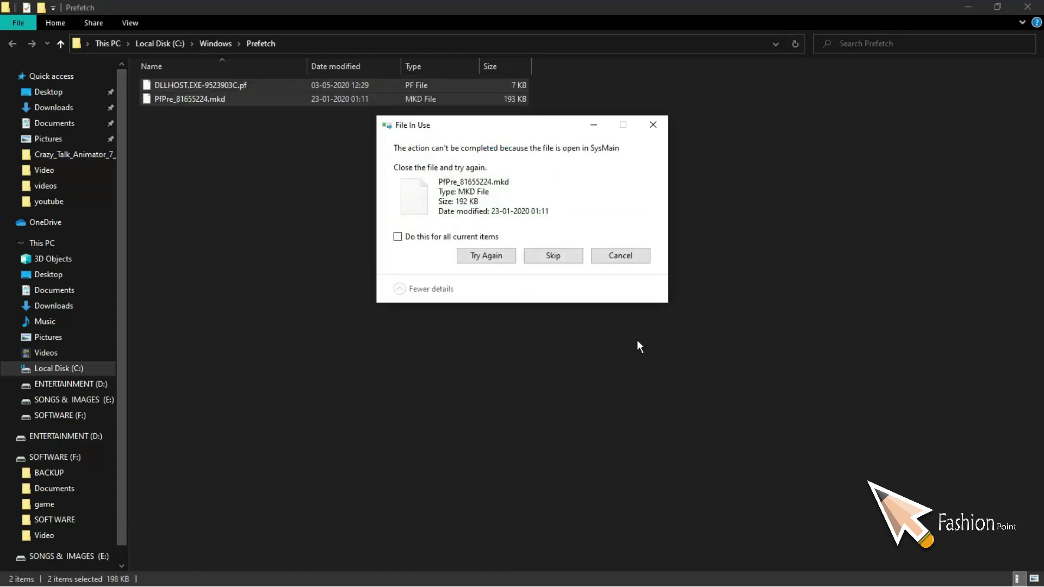
{"action": "left_click", "coordinate": [651, 126]}
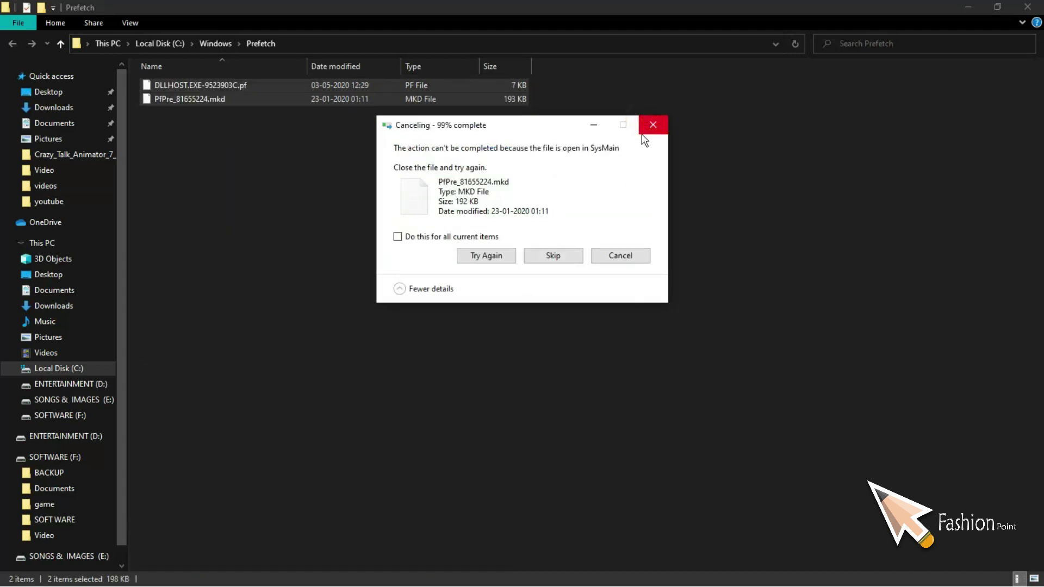
{"action": "left_click", "coordinate": [1028, 7]}
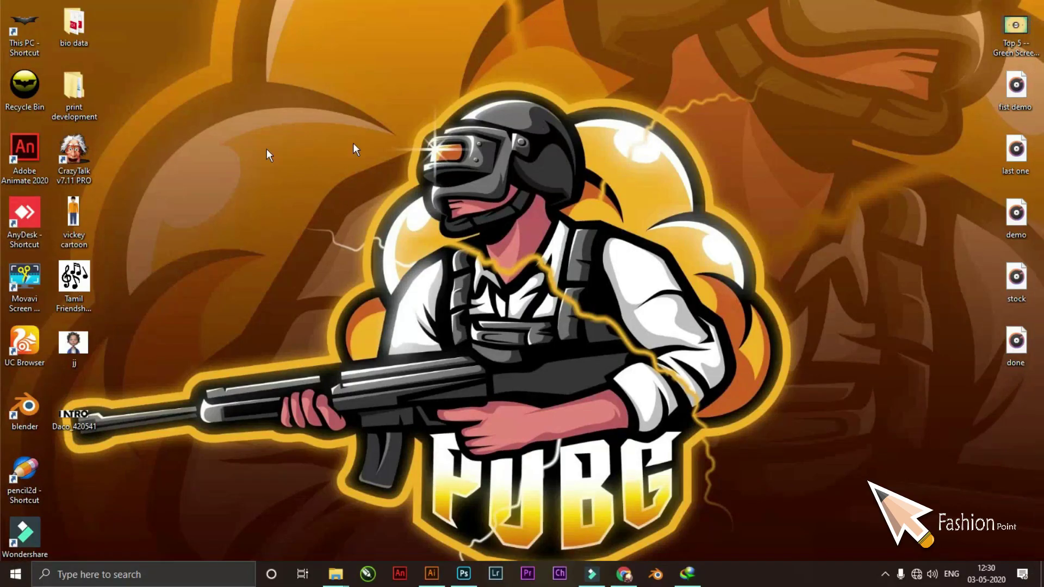
Empty the Recycle Bin and confirm the permanent deletion of its contents.
{"action": "right_click", "coordinate": [25, 84]}
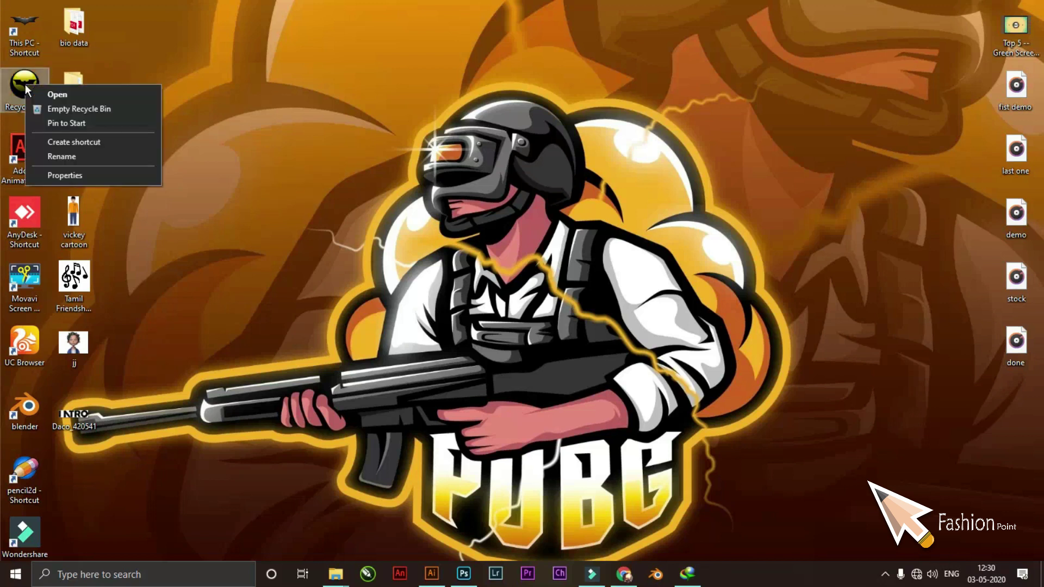
{"action": "left_click", "coordinate": [51, 106]}
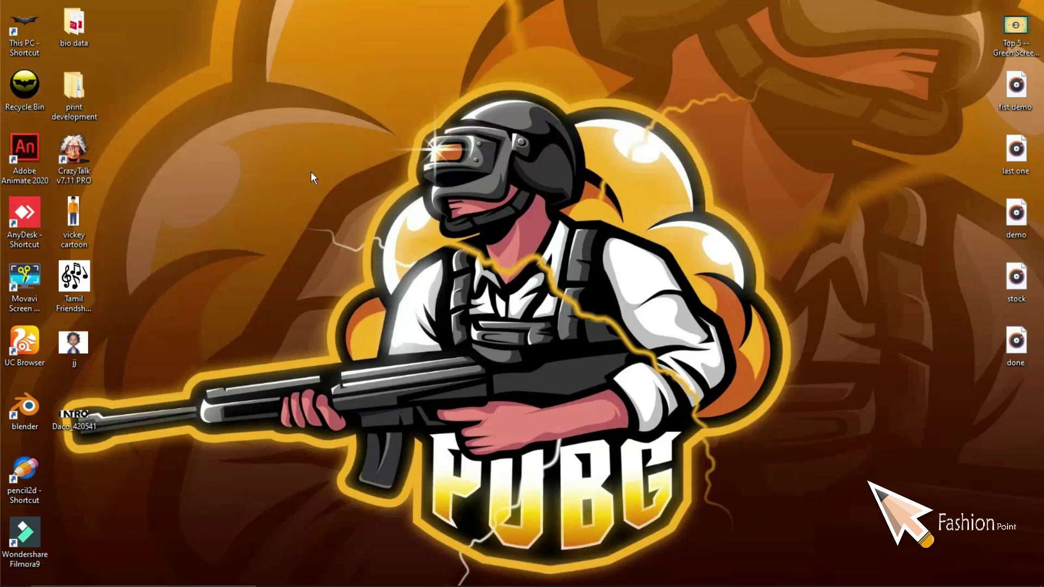
{"action": "left_click", "coordinate": [595, 307]}
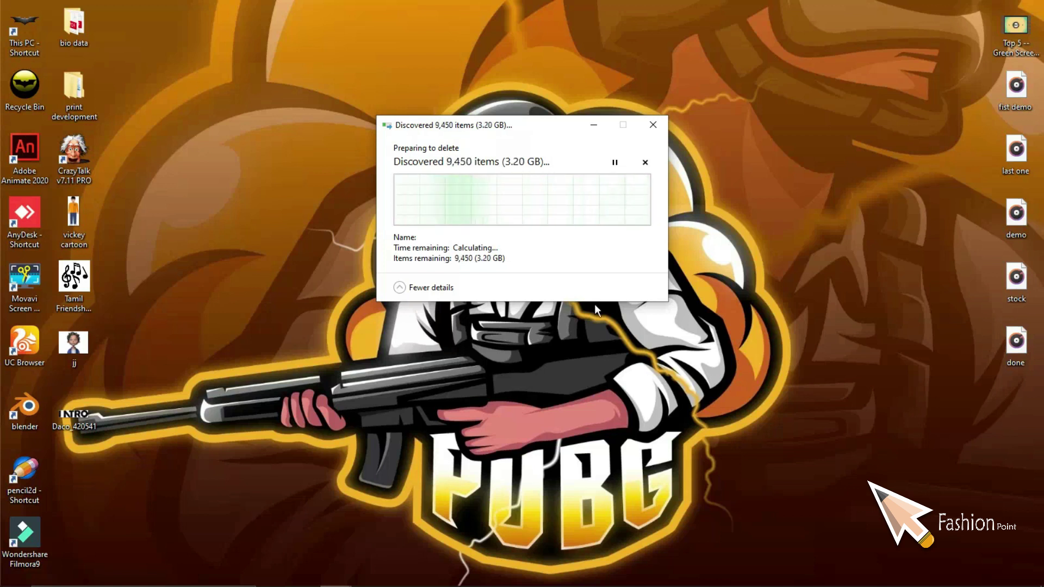
{"action": "left_click", "coordinate": [486, 236]}
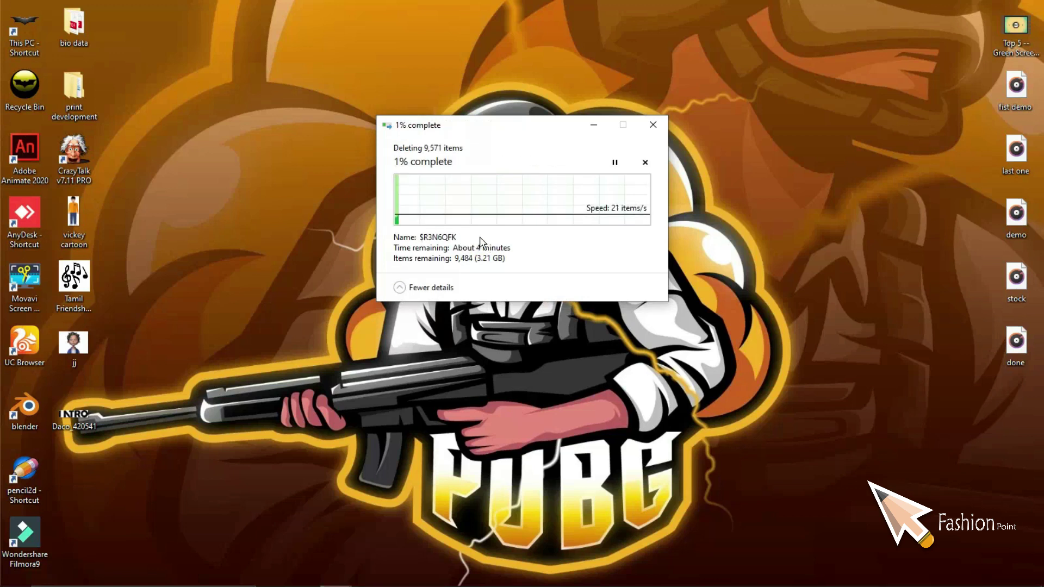
Open This PC, view the Desktop folder, return to the drives overview to check free space, and close the window.
{"action": "left_click", "coordinate": [35, 43]}
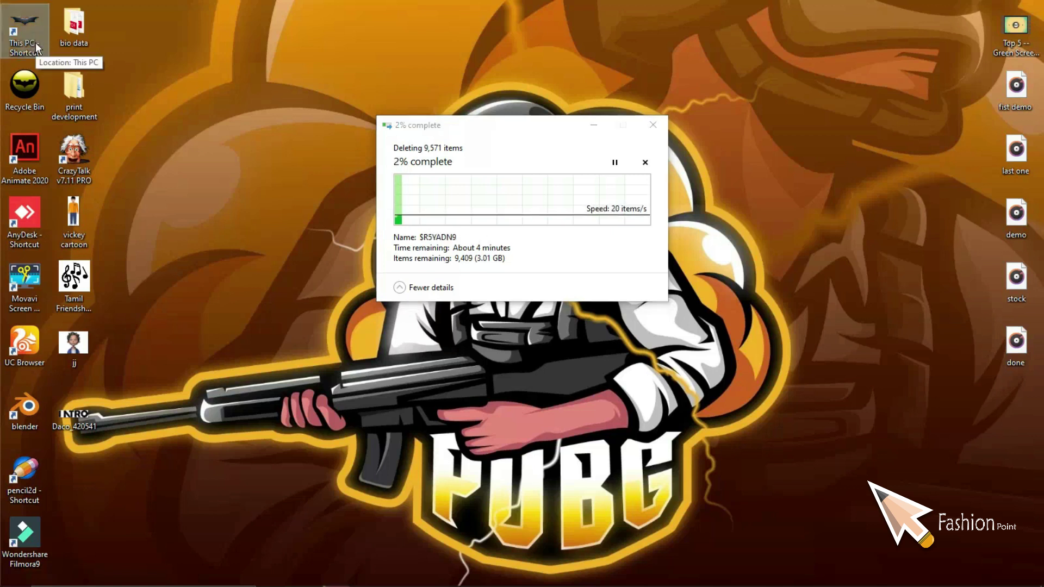
{"action": "double_click", "coordinate": [35, 42]}
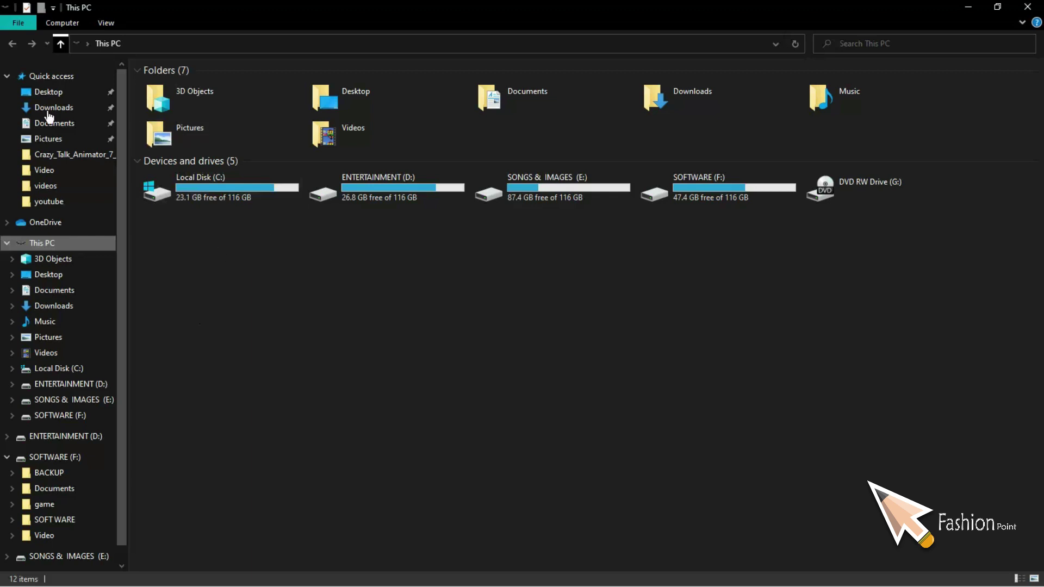
{"action": "left_click", "coordinate": [84, 93]}
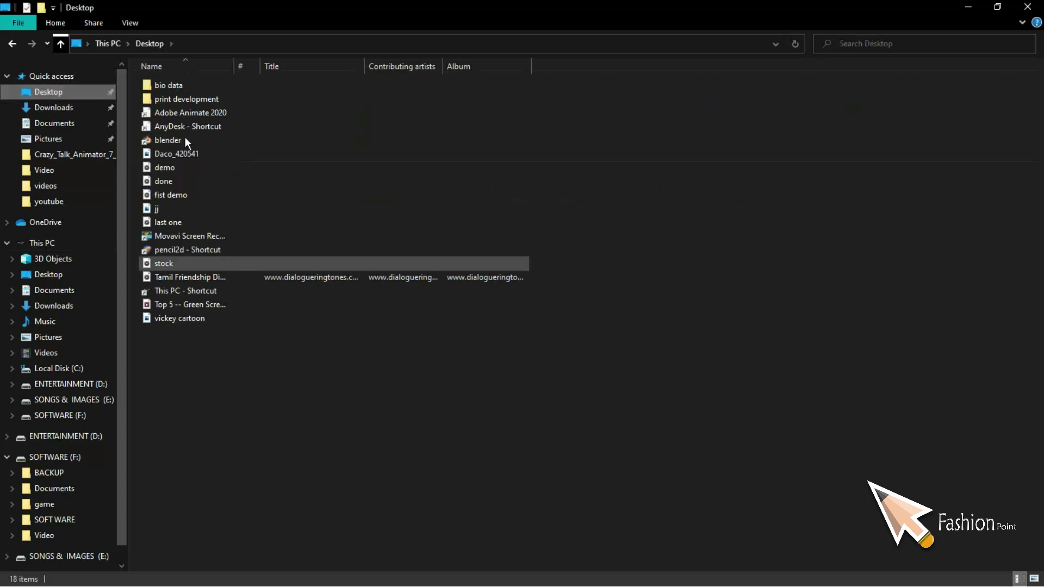
{"action": "left_click", "coordinate": [64, 239]}
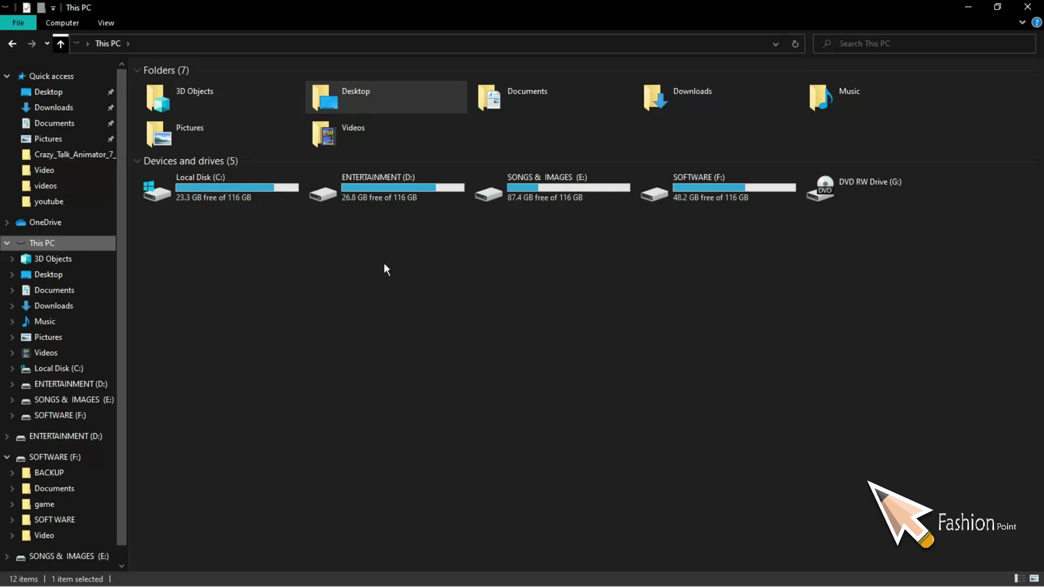
{"action": "left_click", "coordinate": [1027, 7]}
Refresh the desktop twice.
{"action": "right_click", "coordinate": [638, 93]}
{"action": "left_click", "coordinate": [657, 129]}
{"action": "right_click", "coordinate": [657, 129]}
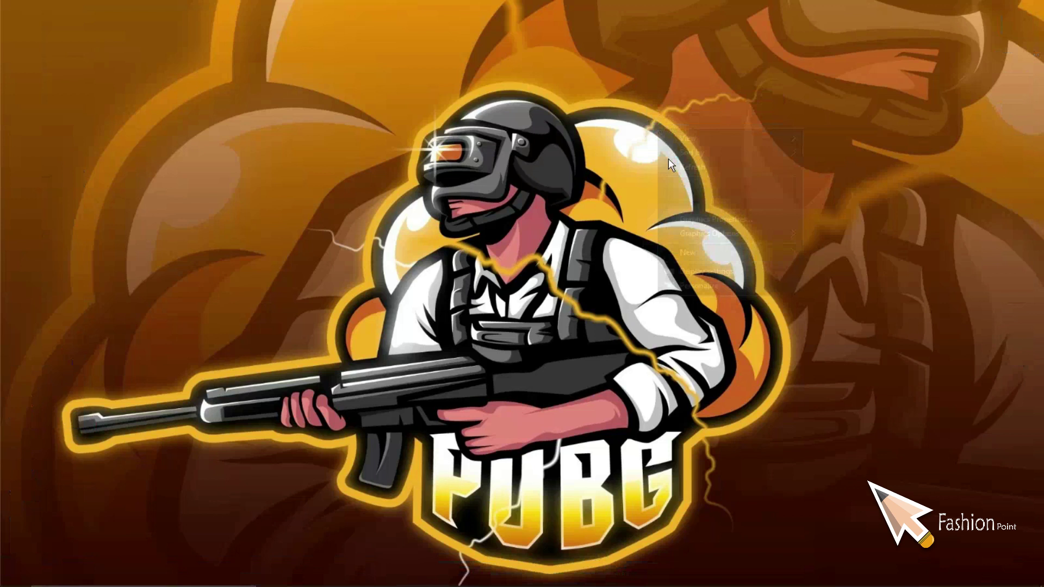
{"action": "left_click", "coordinate": [671, 165]}
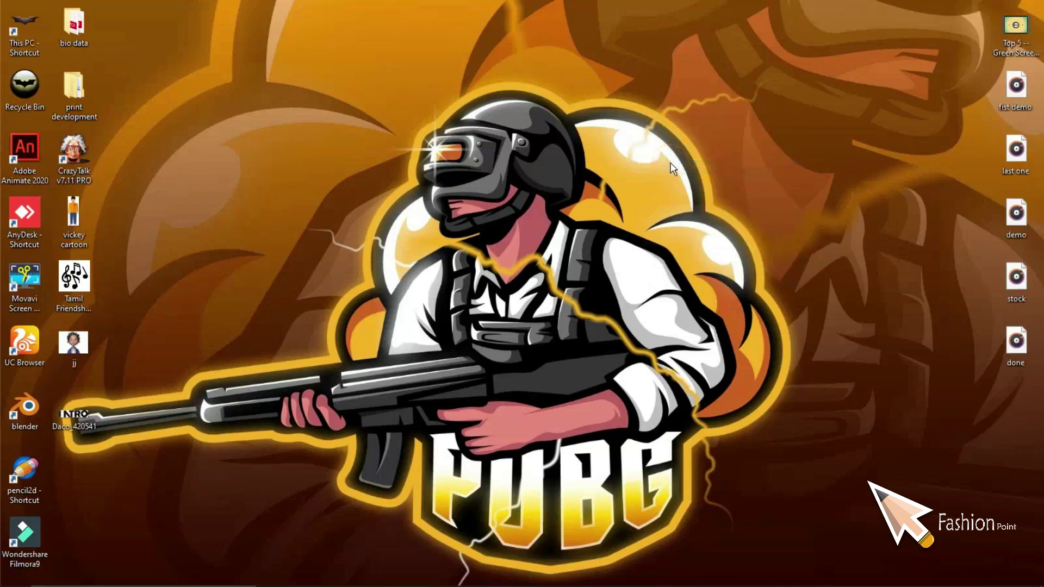